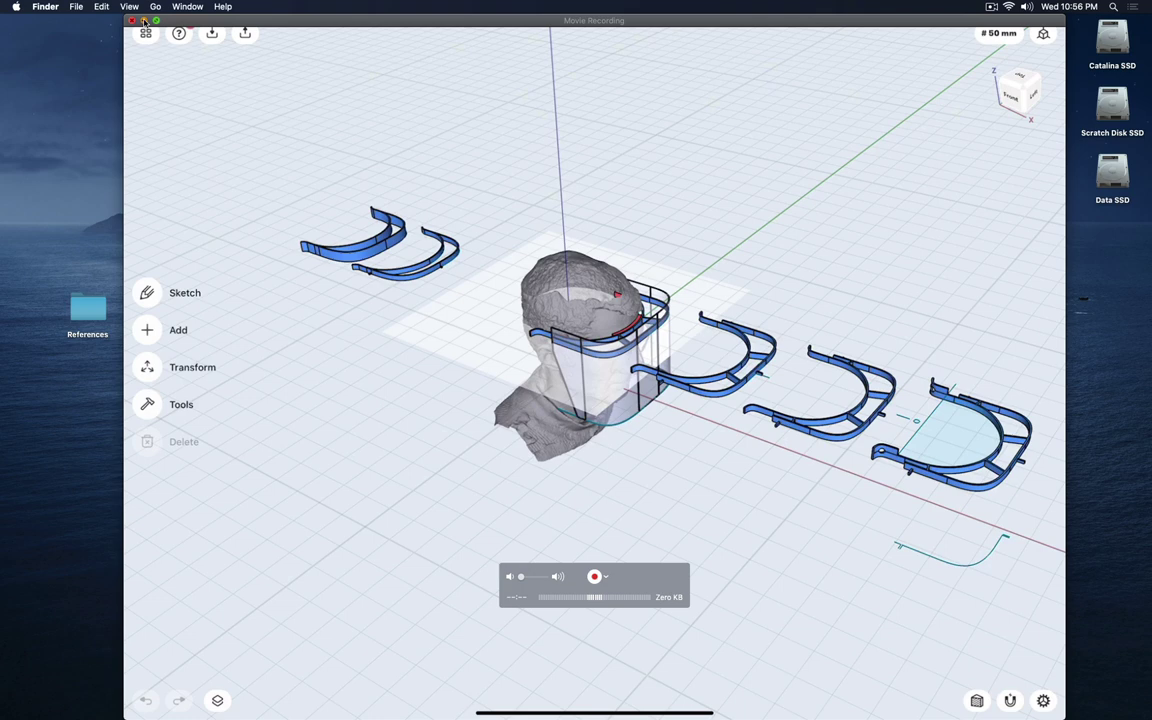
Step: Minimise the Movie Recording window and view the scanned head model in Metashape from another angle
{"action": "left_click", "coordinate": [144, 21]}
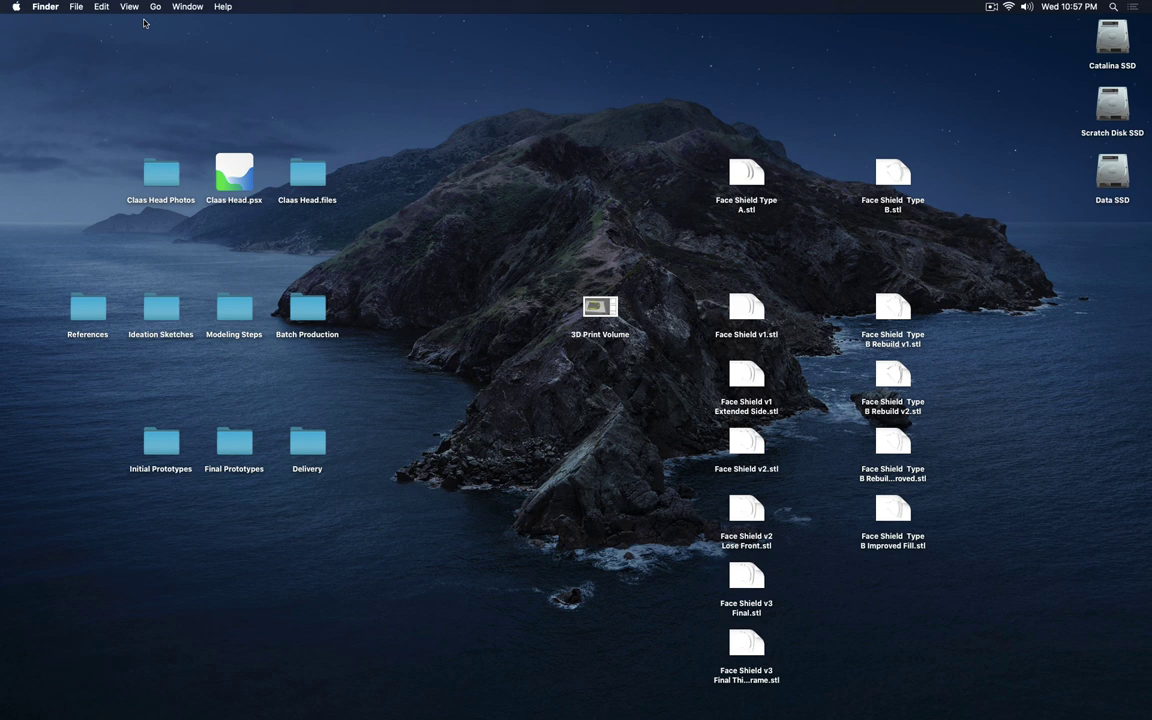
{"action": "mouse_move", "coordinate": [584, 708]}
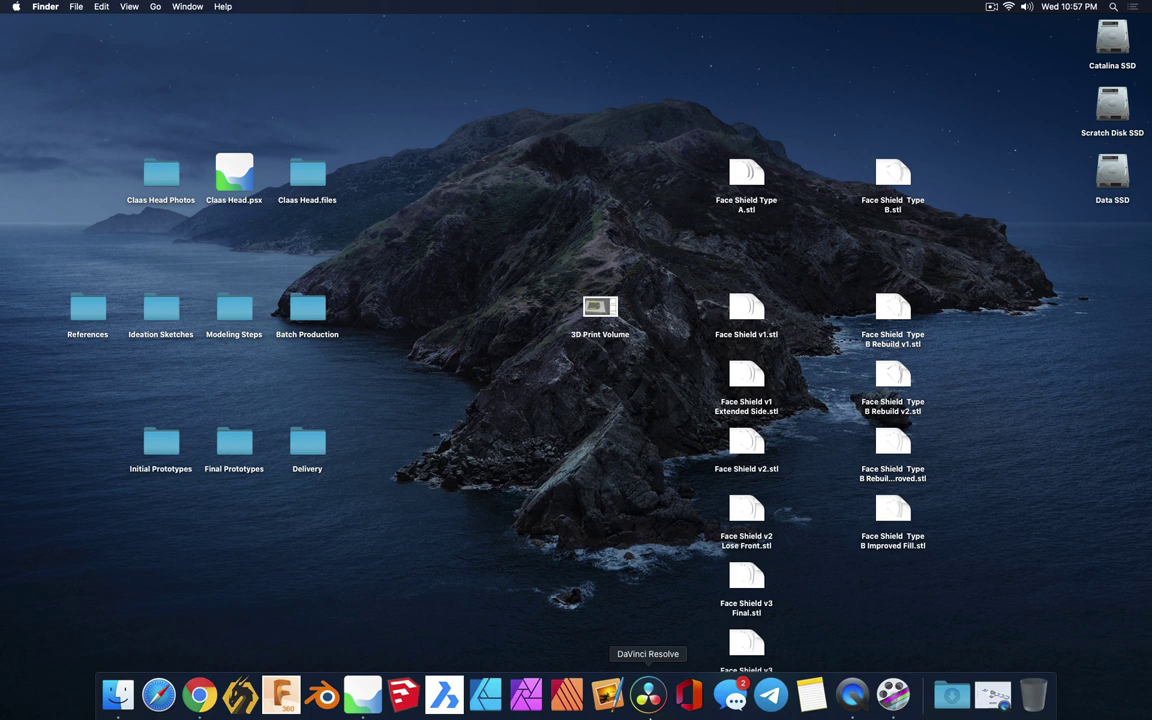
{"action": "left_click", "coordinate": [358, 703]}
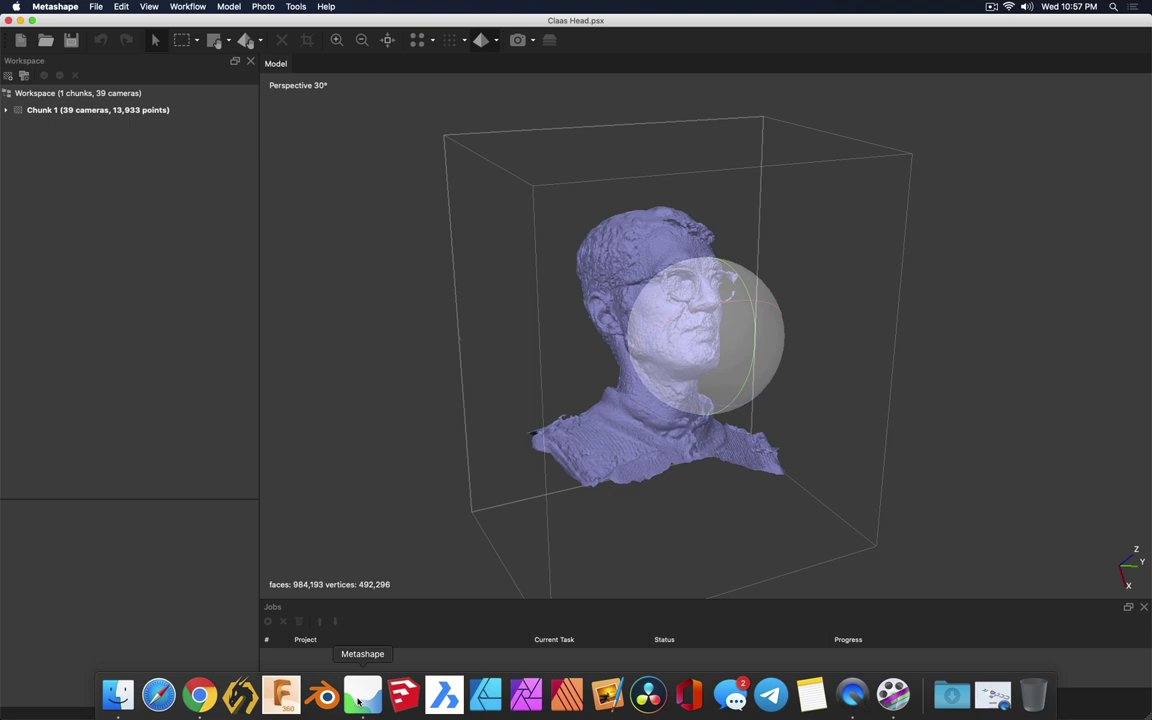
{"action": "left_click_drag", "start_coordinate": [641, 280], "coordinate": [716, 315]}
{"action": "key", "text": "super+h"}
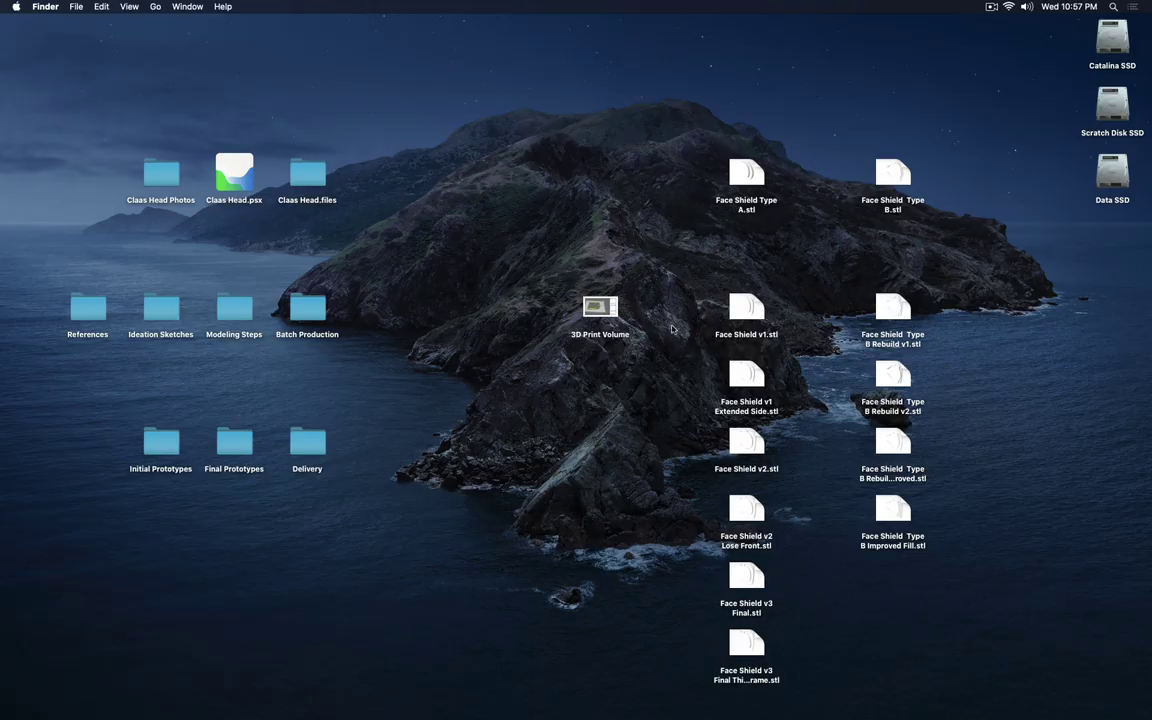
Step: Preview the source photos in the head photos folder one after another, starting with IMG_3316.jpeg, and close the folder
{"action": "double_click", "coordinate": [154, 177]}
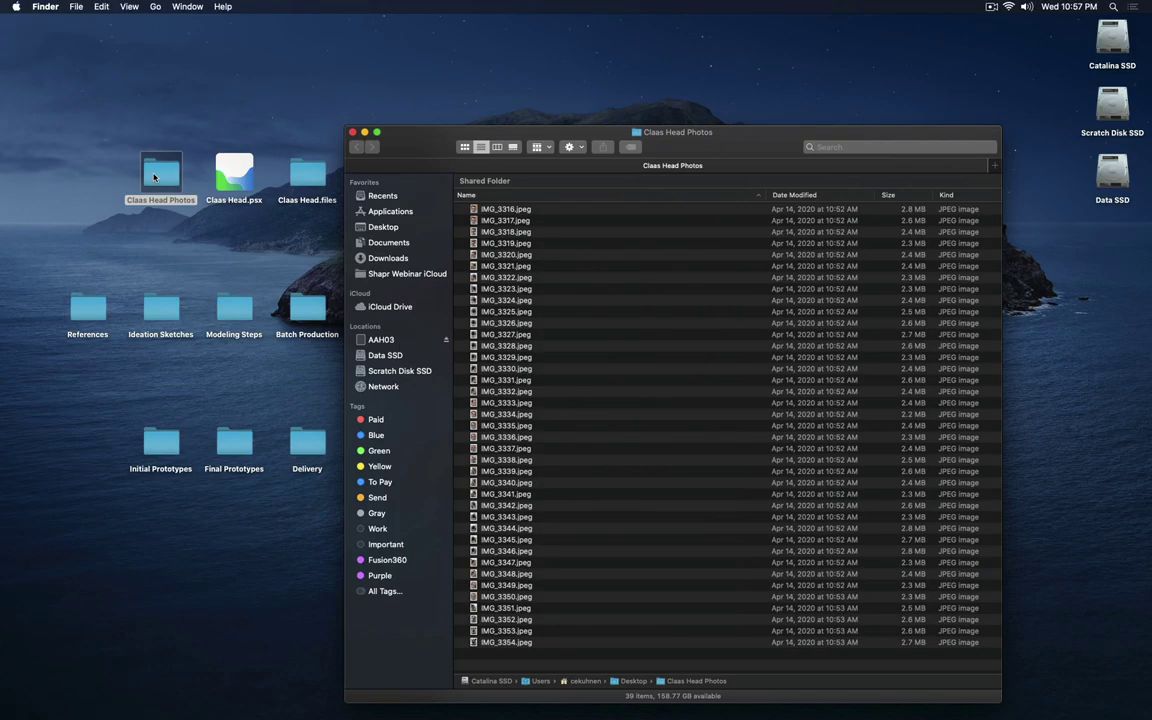
{"action": "left_click", "coordinate": [513, 210]}
{"action": "key", "text": "space"}
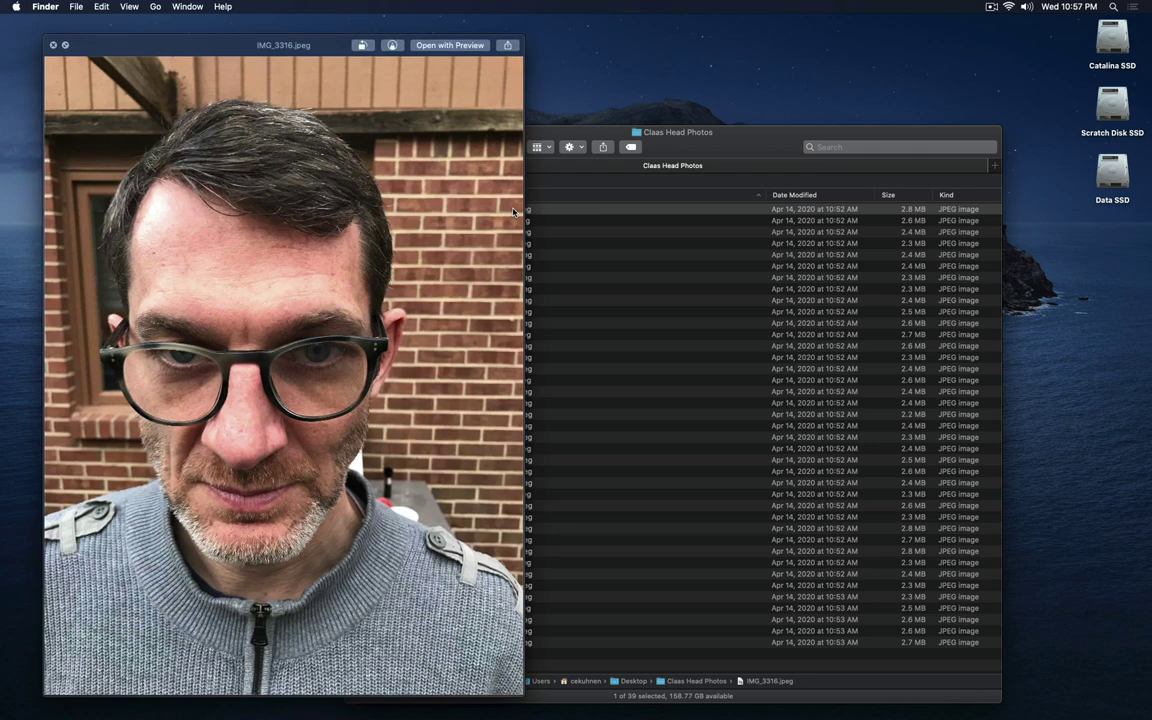
{"action": "key", "text": "Down"}
{"action": "key", "text": "Down"}
{"action": "key", "text": "Down"}
{"action": "key", "text": "Down"}
{"action": "key", "text": "Down"}
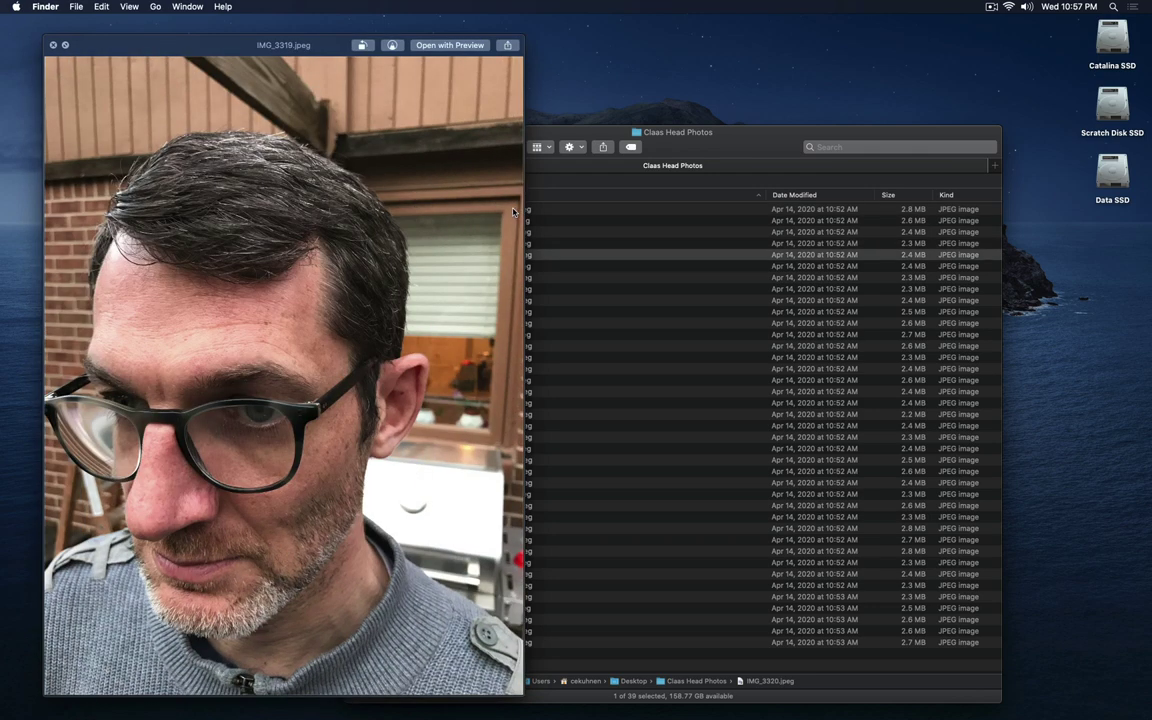
{"action": "key", "text": "Down"}
{"action": "key", "text": "Down"}
{"action": "key", "text": "Down"}
{"action": "key", "text": "Down"}
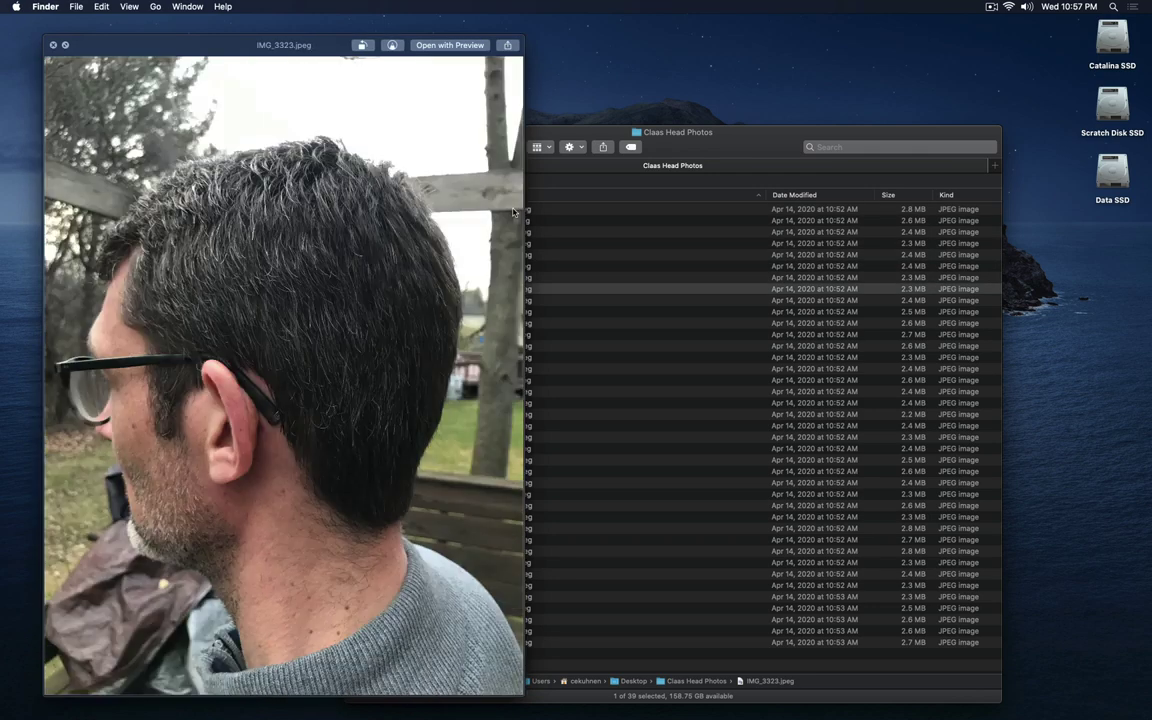
{"action": "key", "text": "Down"}
{"action": "key", "text": "Down"}
{"action": "key", "text": "Down"}
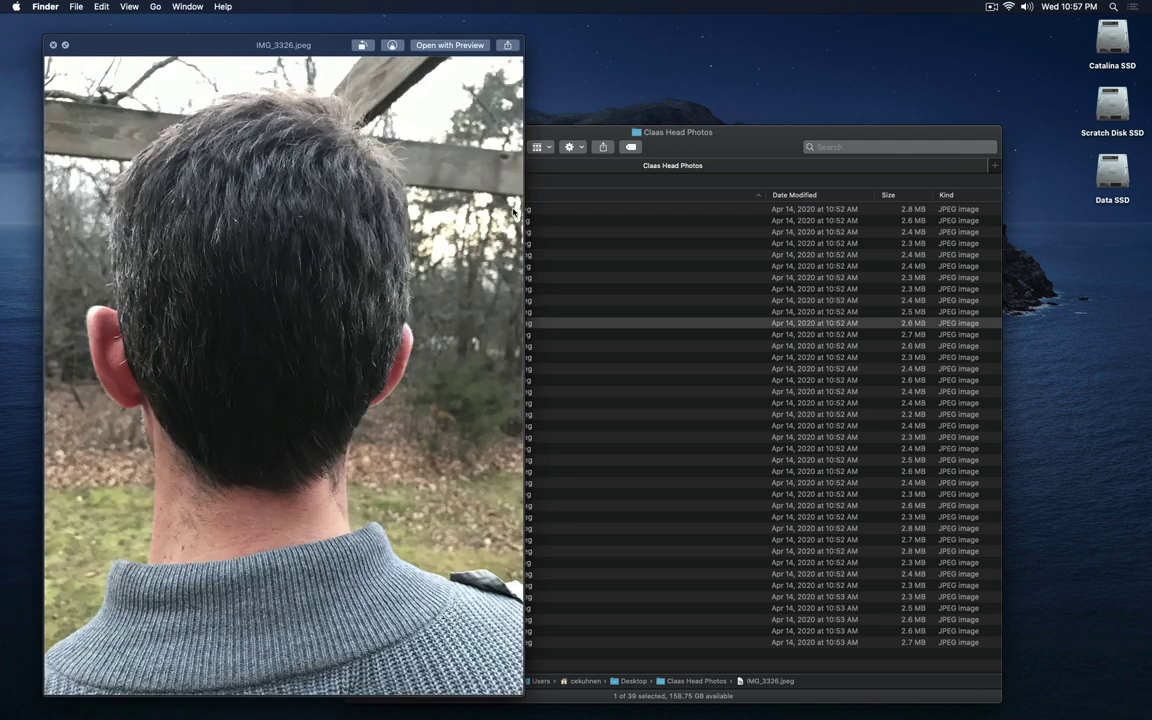
{"action": "key", "text": "Down"}
{"action": "key", "text": "Down"}
{"action": "key", "text": "Down"}
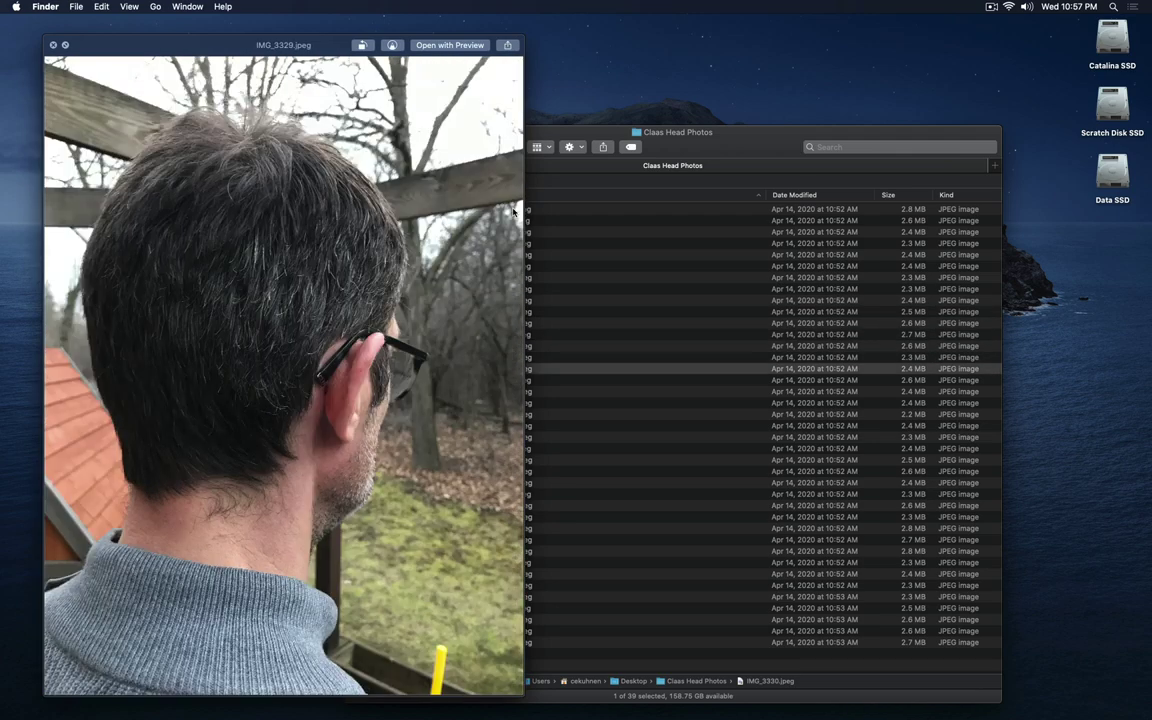
{"action": "key", "text": "Down"}
{"action": "key", "text": "Down"}
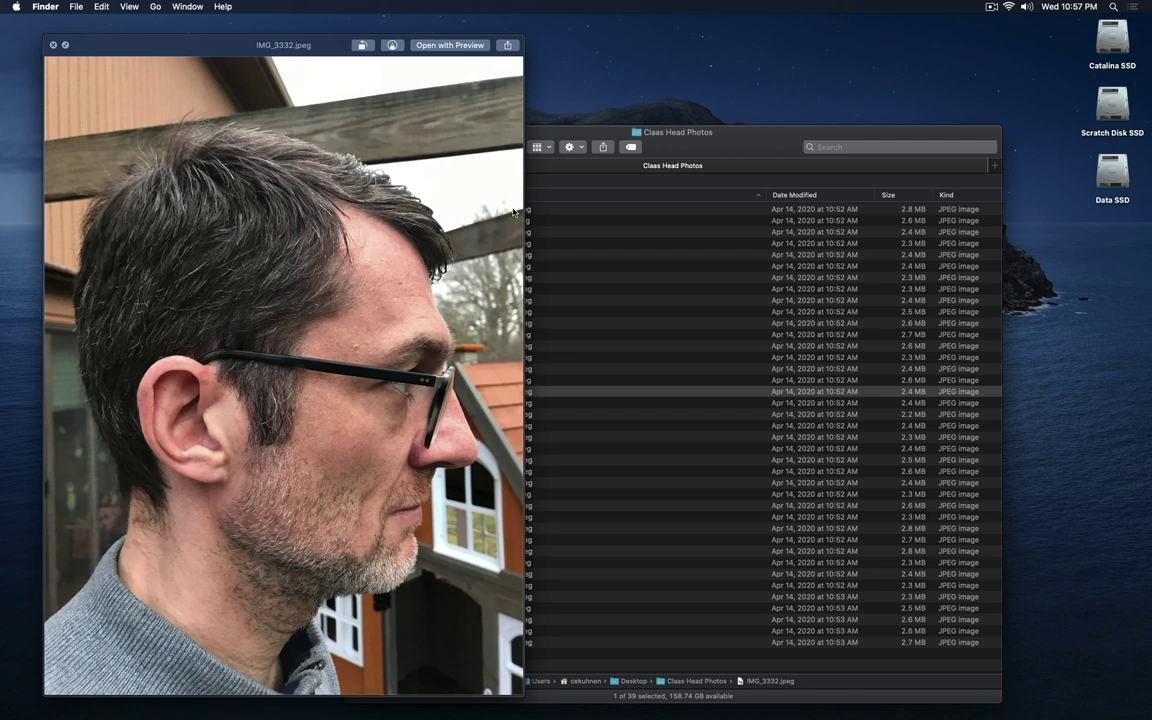
{"action": "key", "text": "Down"}
{"action": "key", "text": "Down"}
{"action": "key", "text": "Down"}
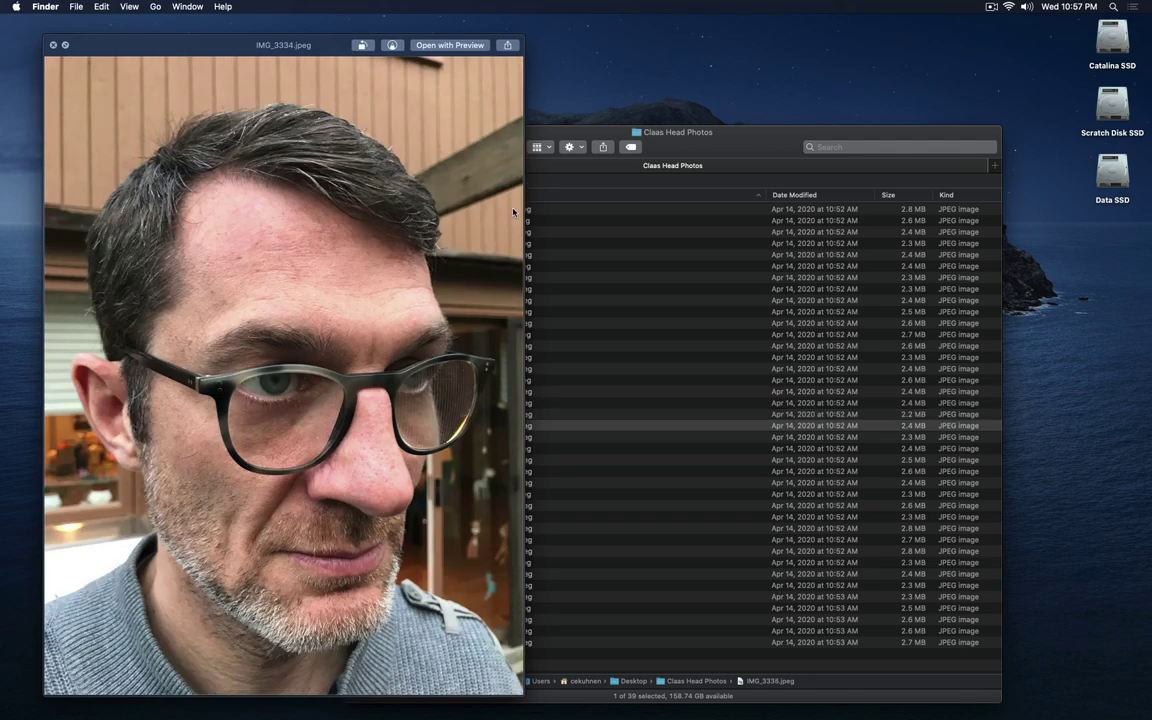
{"action": "key", "text": "Down"}
{"action": "key", "text": "Down"}
{"action": "key", "text": "Down"}
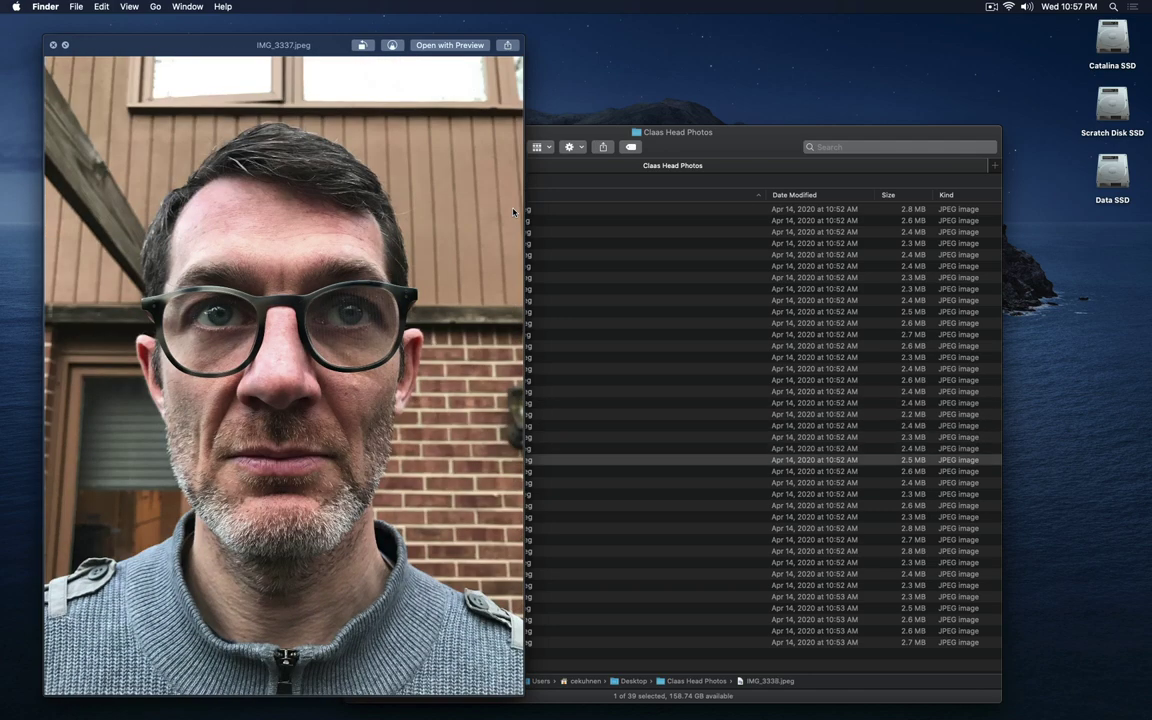
{"action": "key", "text": "Down"}
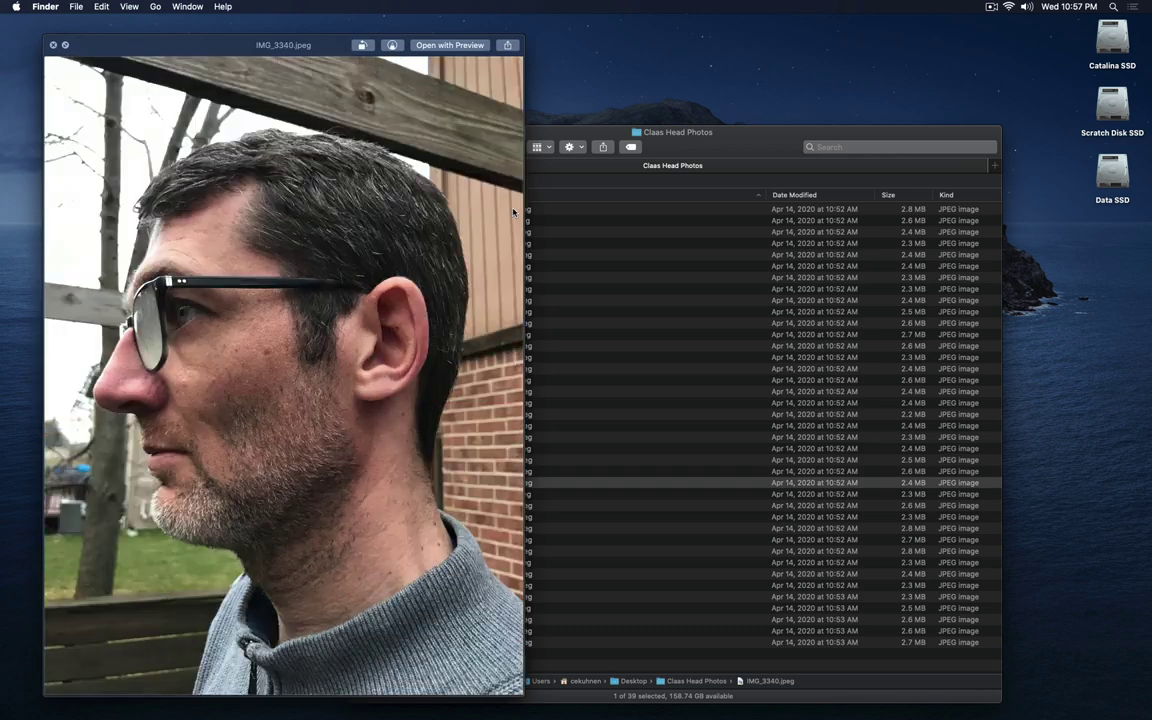
{"action": "key", "text": "Down"}
{"action": "key", "text": "Down"}
{"action": "key", "text": "Down"}
{"action": "key", "text": "Down"}
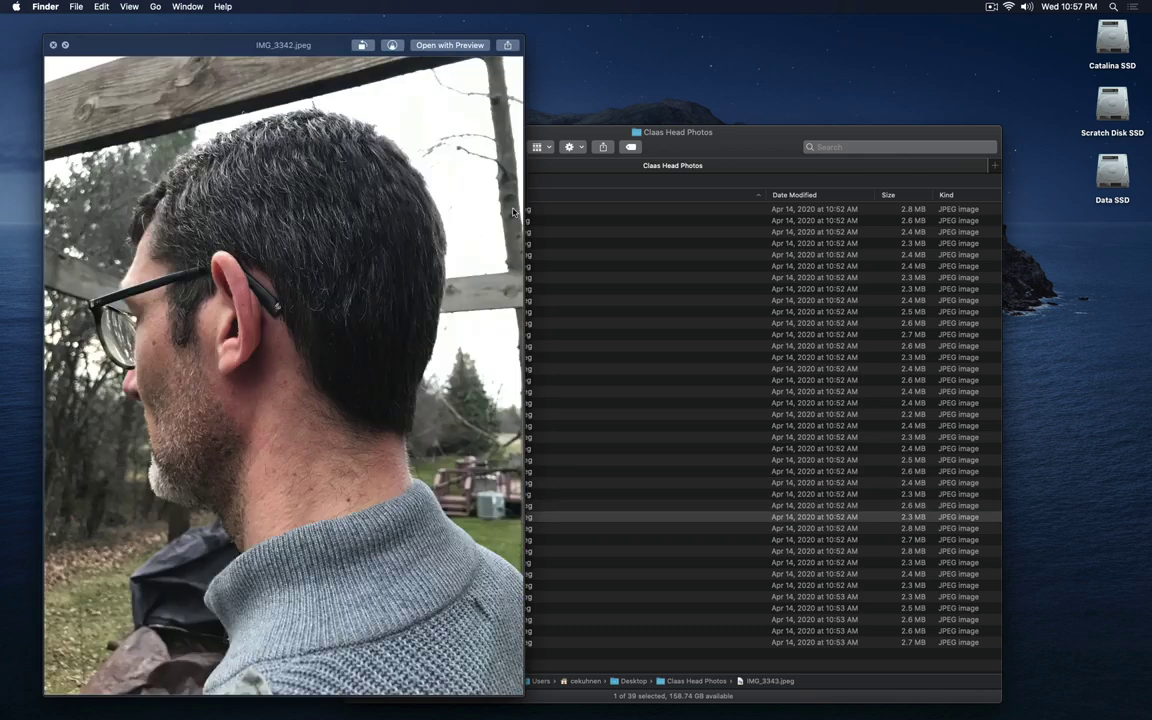
{"action": "key", "text": "space"}
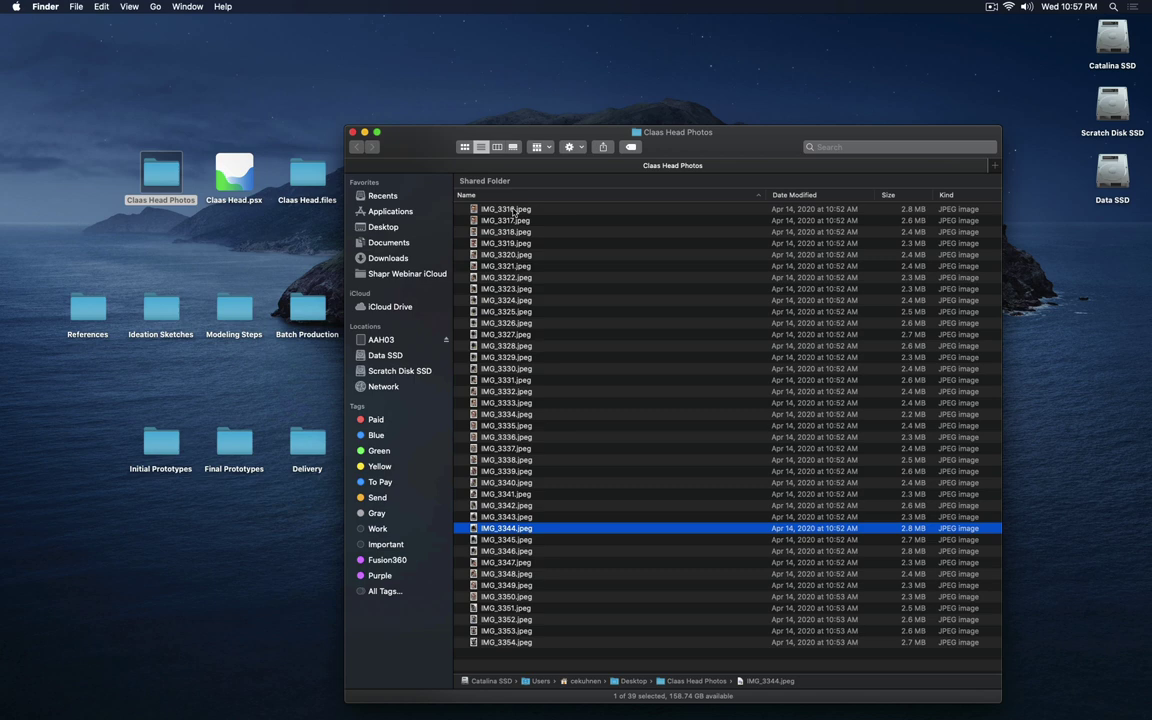
{"action": "key", "text": "super+w"}
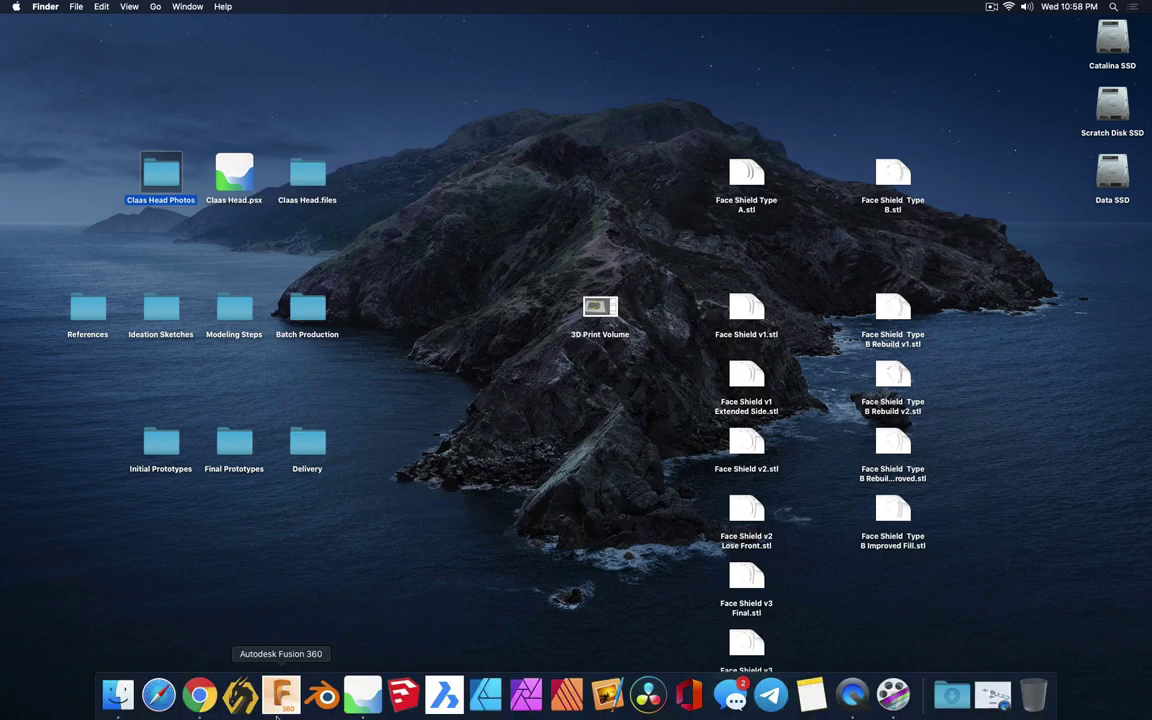
Step: Switch to Metashape and build a mesh from depth maps with Low quality and High face count, showing the processing details
{"action": "left_click", "coordinate": [347, 694]}
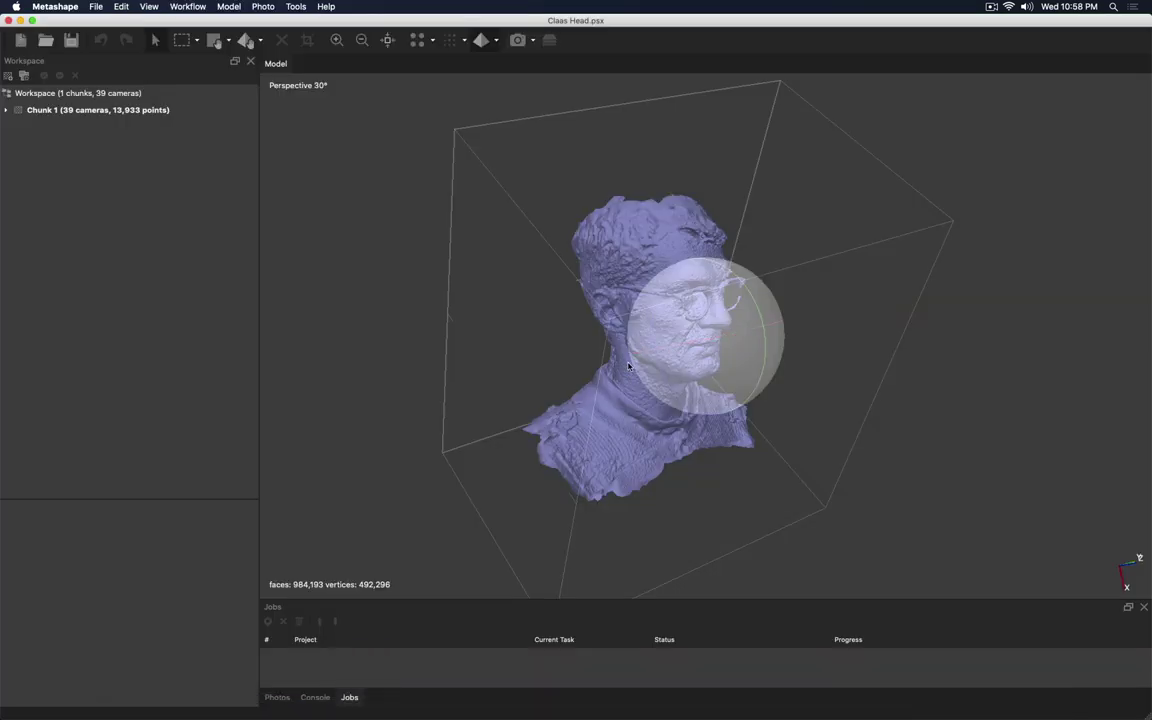
{"action": "left_click", "coordinate": [176, 6]}
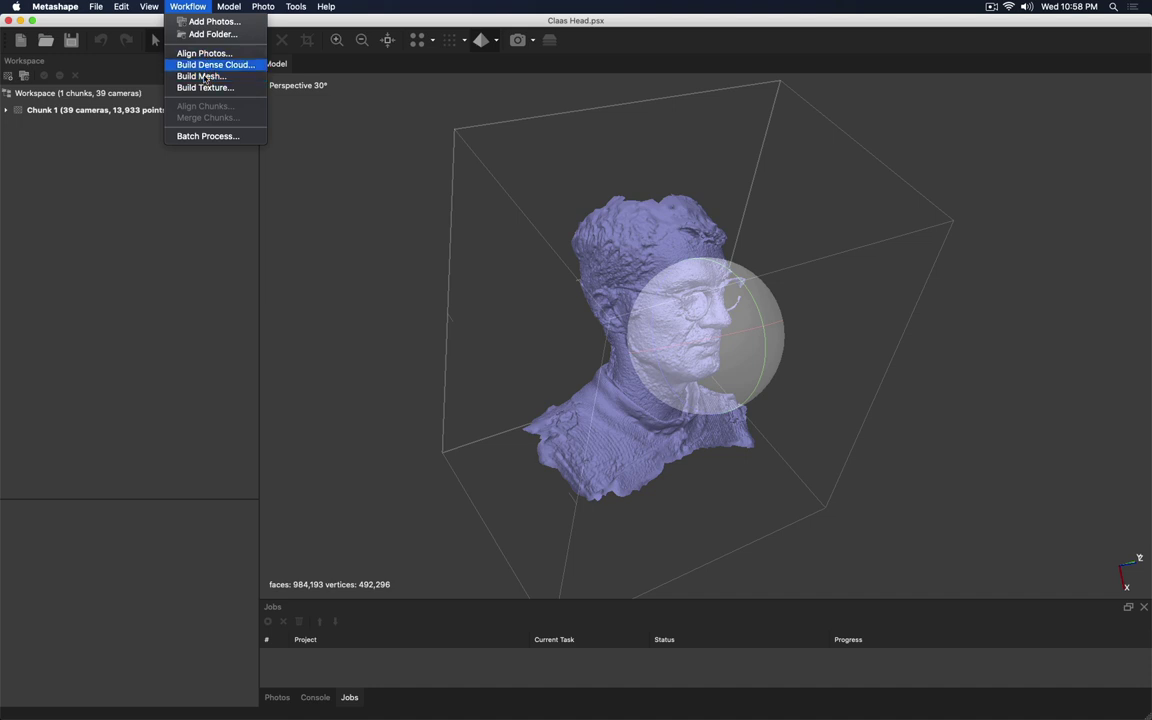
{"action": "left_click", "coordinate": [205, 77]}
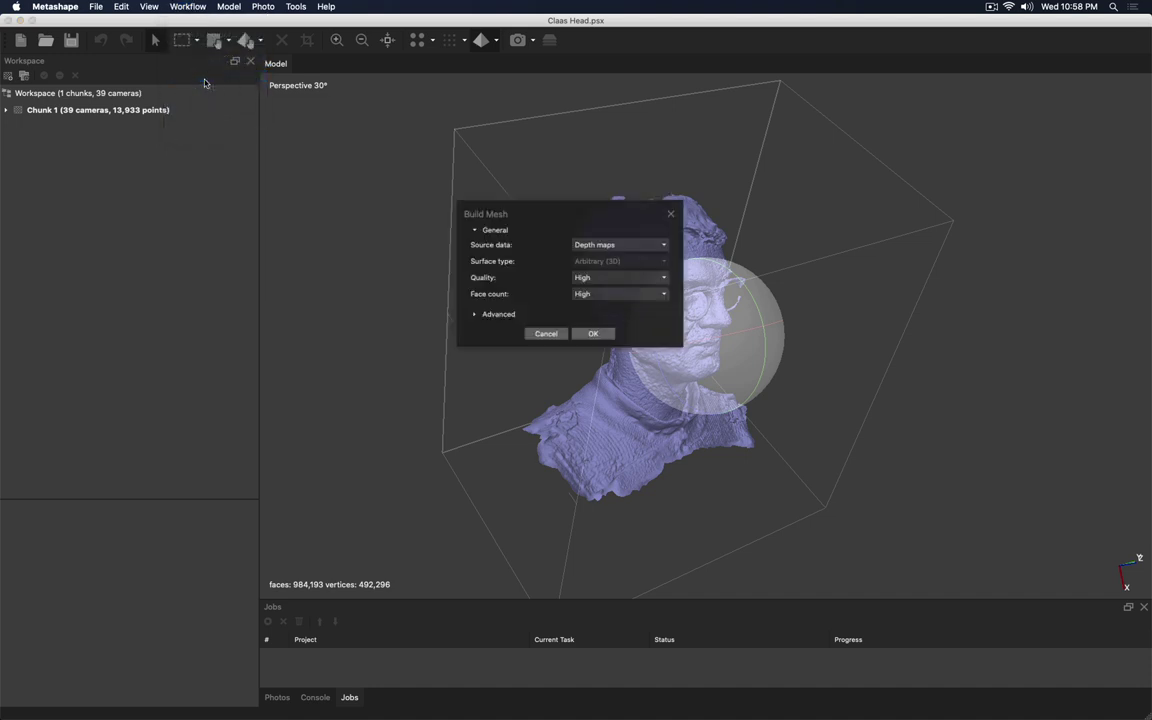
{"action": "left_click", "coordinate": [615, 243]}
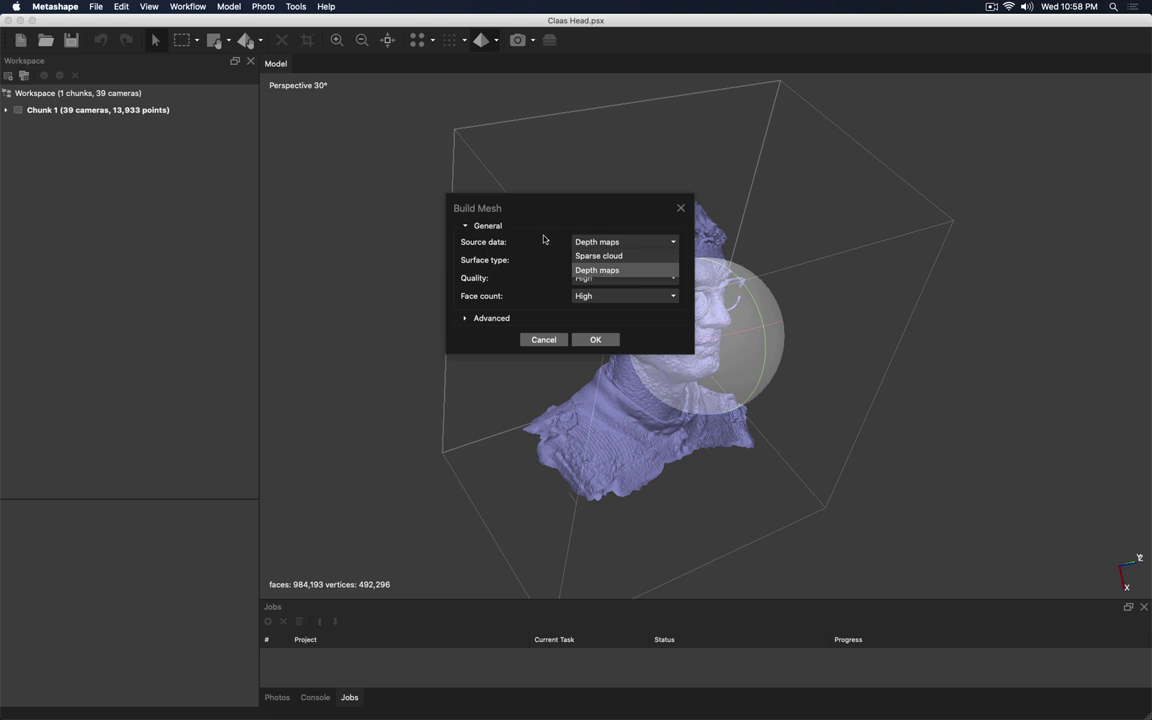
{"action": "left_click", "coordinate": [490, 215]}
{"action": "left_click", "coordinate": [592, 280]}
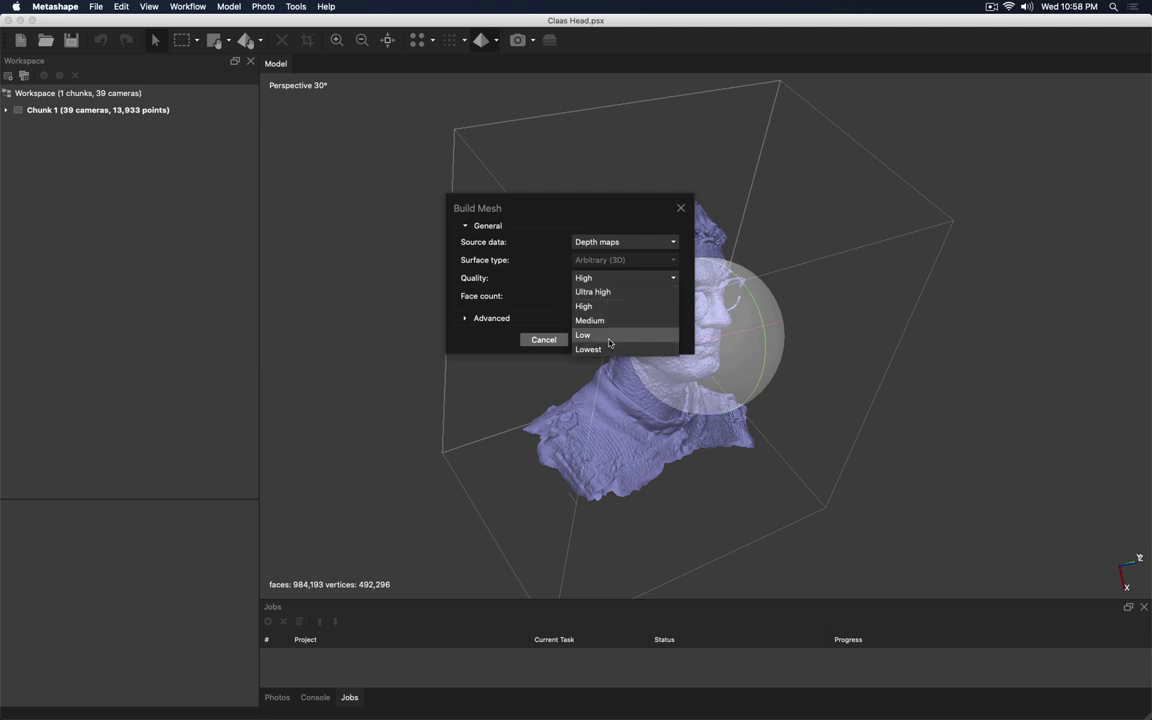
{"action": "left_click", "coordinate": [609, 341]}
{"action": "left_click_drag", "start_coordinate": [586, 204], "coordinate": [320, 243]}
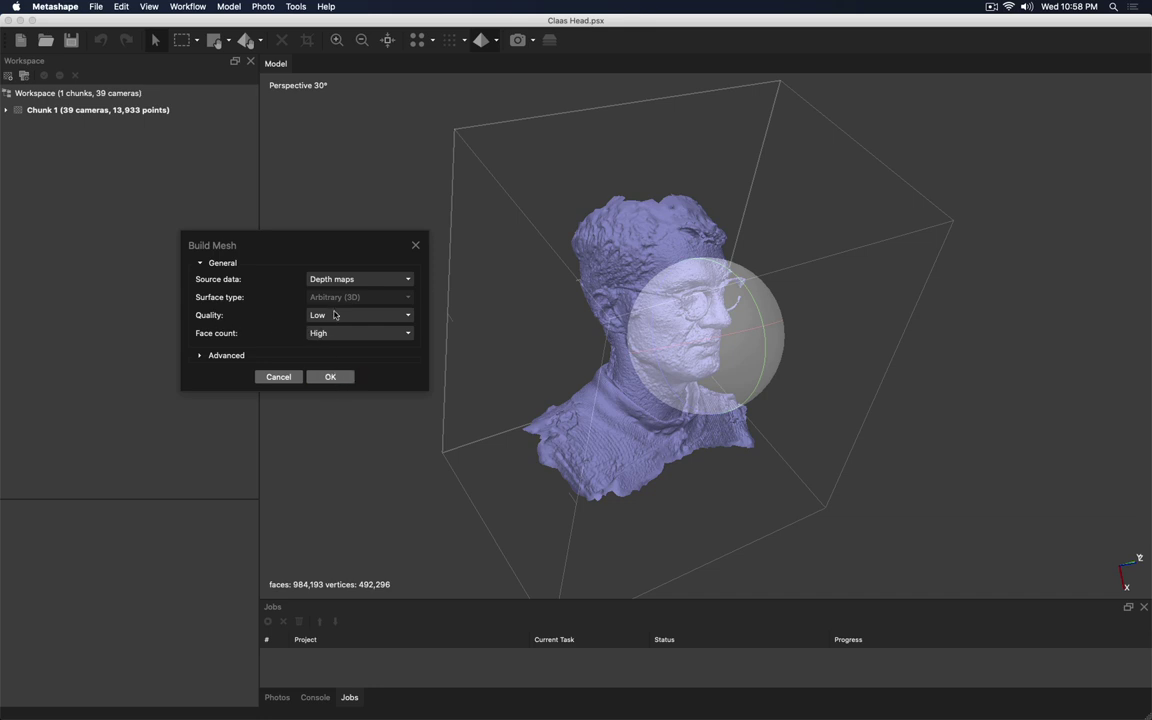
{"action": "left_click", "coordinate": [343, 378]}
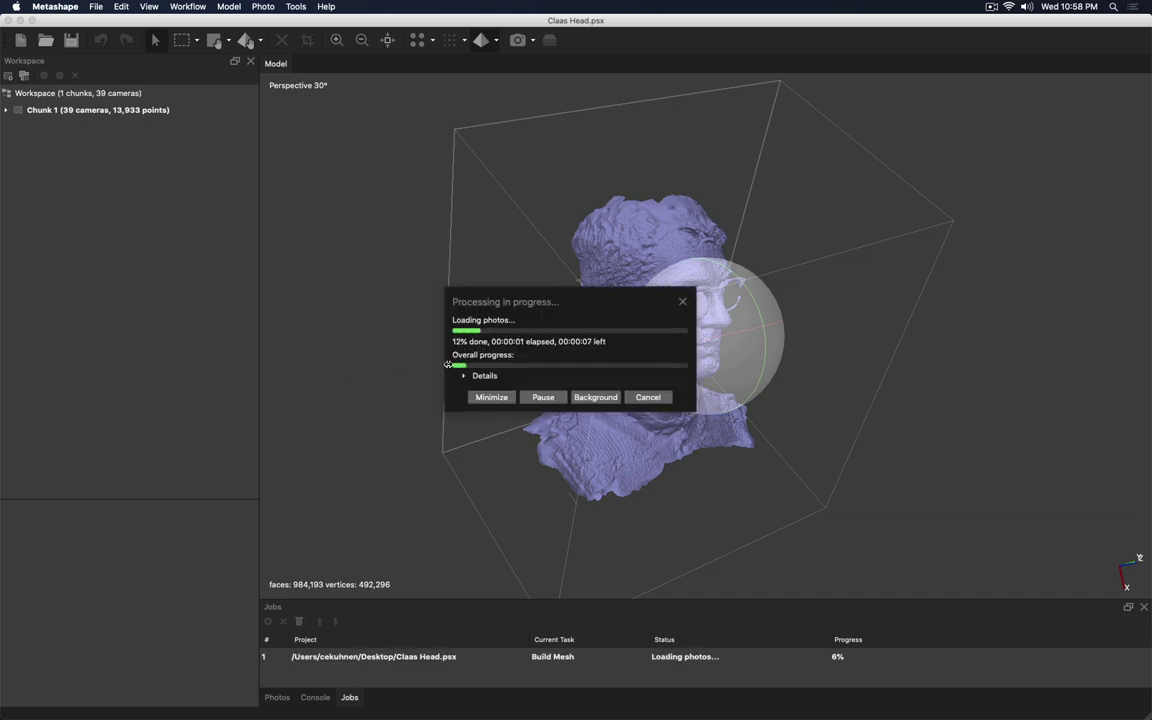
{"action": "left_click", "coordinate": [466, 376]}
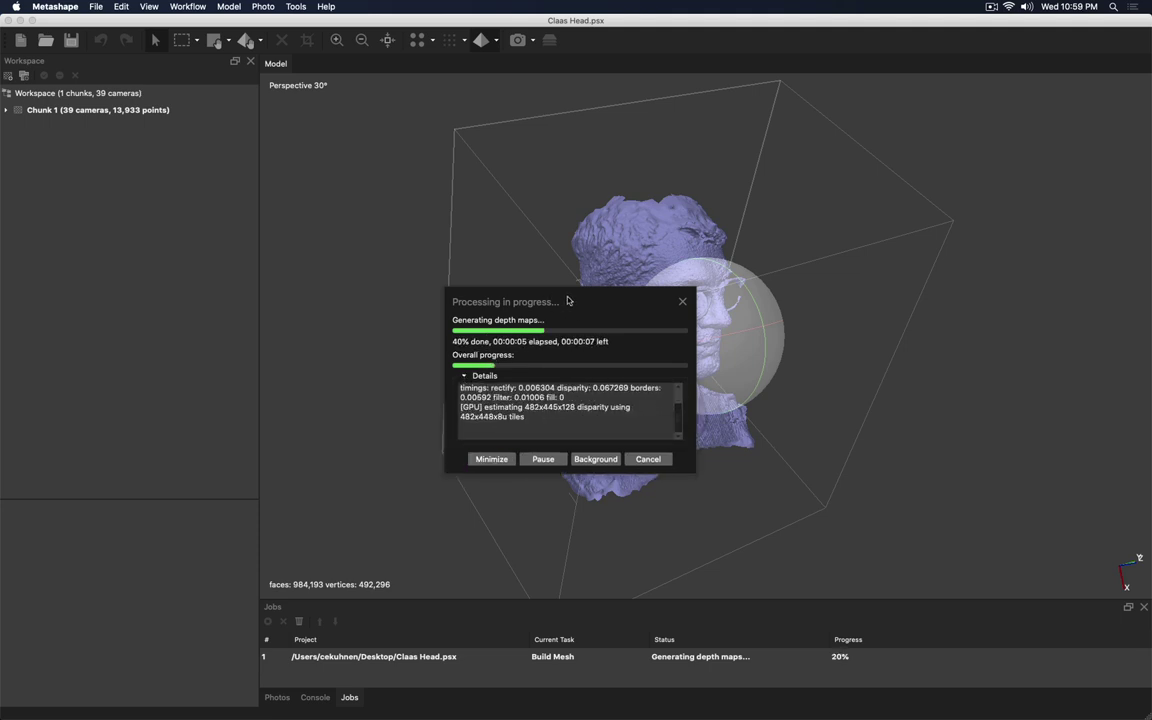
{"action": "left_click_drag", "start_coordinate": [582, 302], "coordinate": [376, 226]}
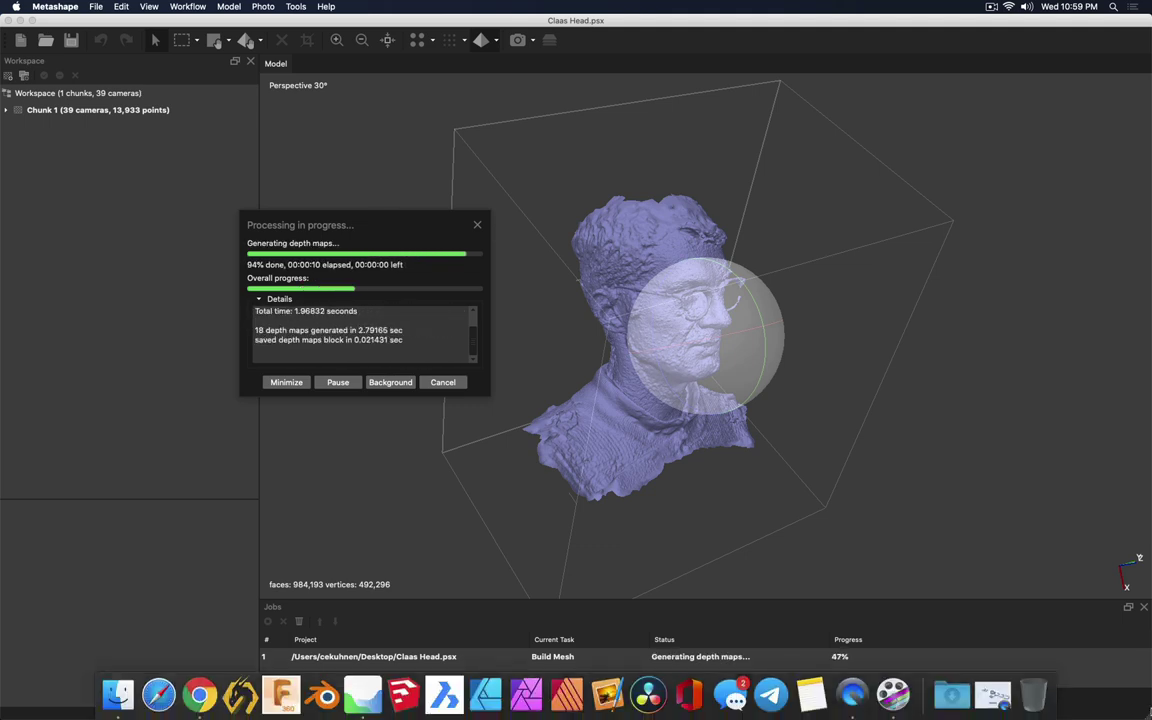
Step: Restore the minimised Movie Recording window and examine the rebuilt head mesh in Metashape up close from several angles
{"action": "left_click", "coordinate": [993, 695]}
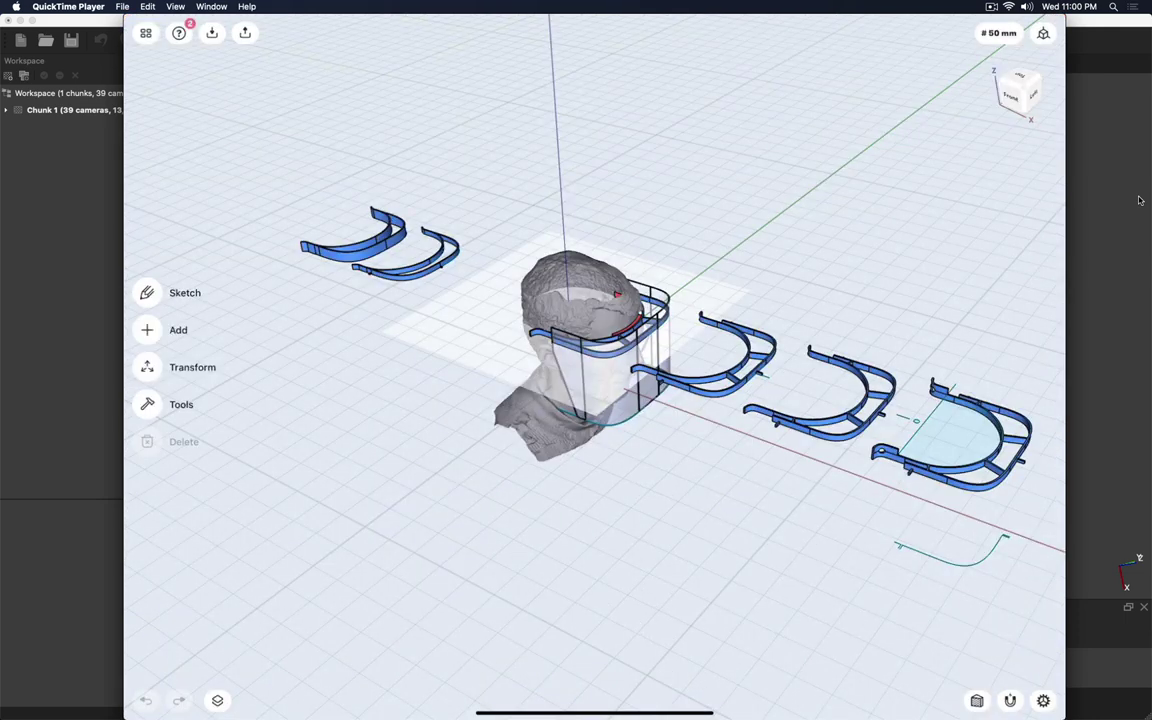
{"action": "key", "text": "super+Tab"}
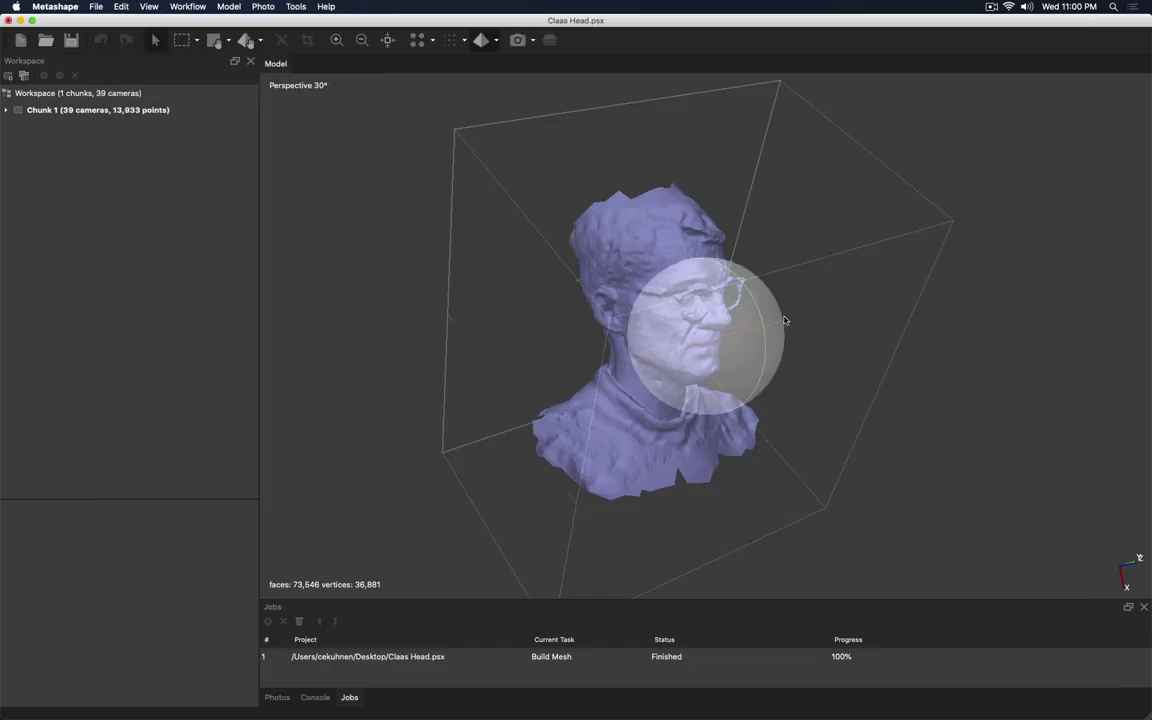
{"action": "left_click_drag", "start_coordinate": [697, 455], "coordinate": [689, 494]}
{"action": "scroll", "coordinate": [695, 327], "scroll_direction": "up", "scroll_amount": 5}
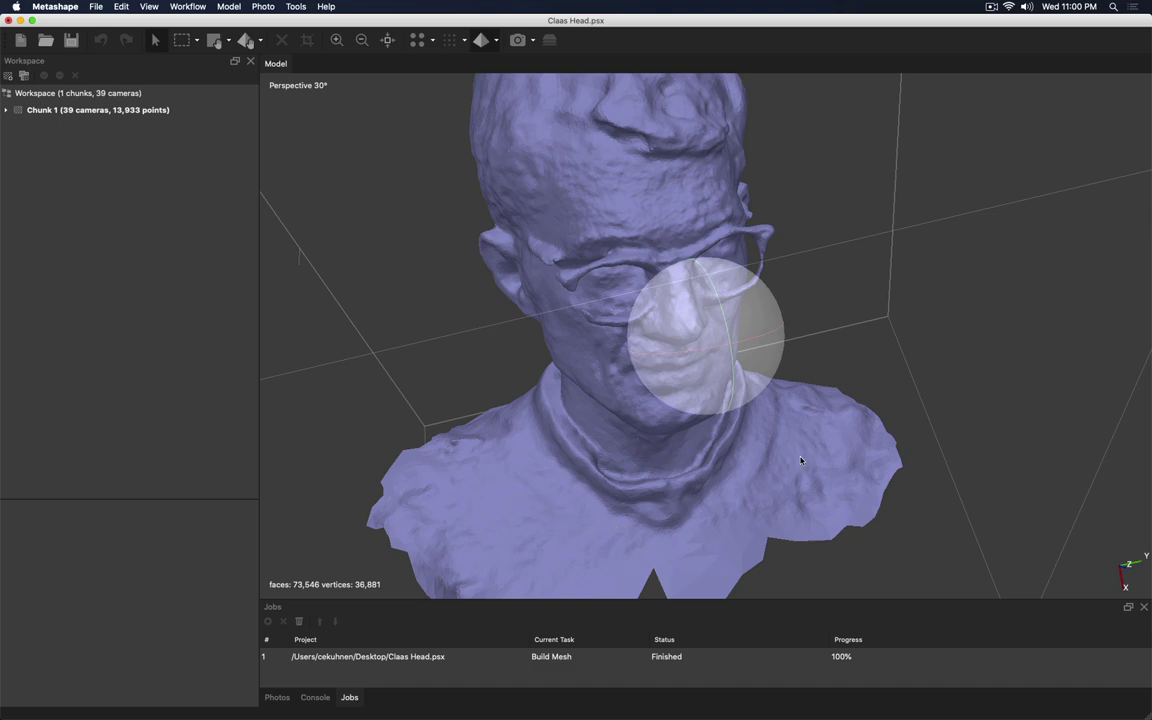
{"action": "left_click_drag", "start_coordinate": [698, 415], "coordinate": [560, 272]}
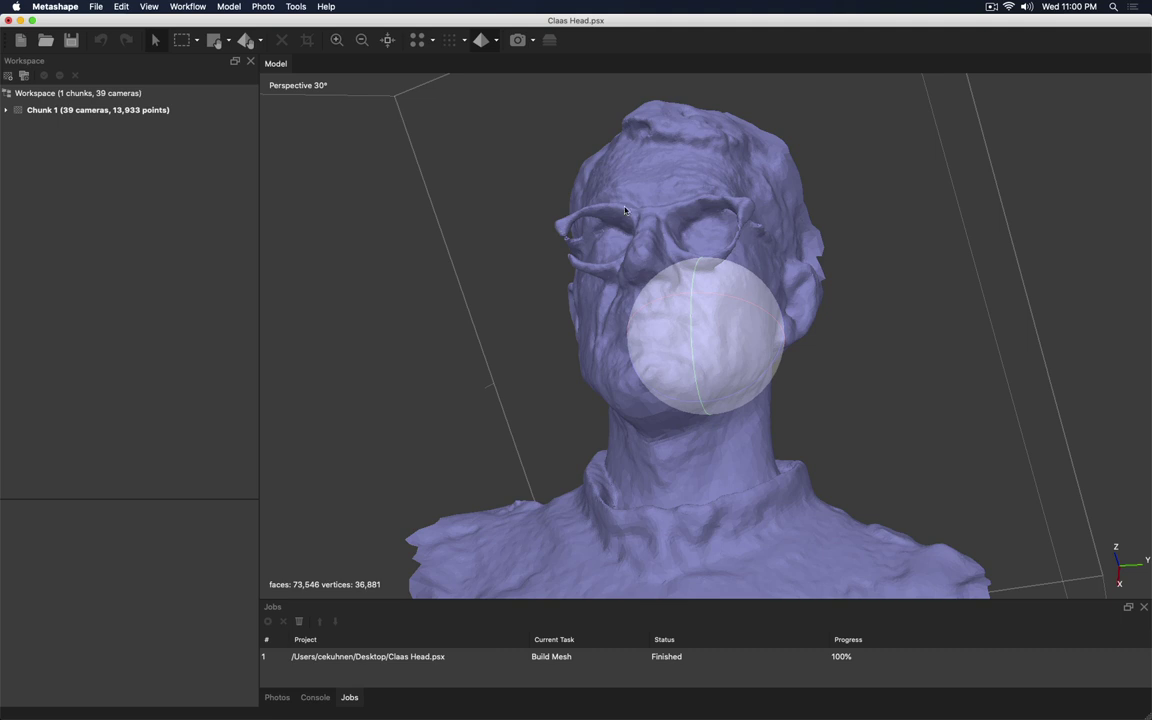
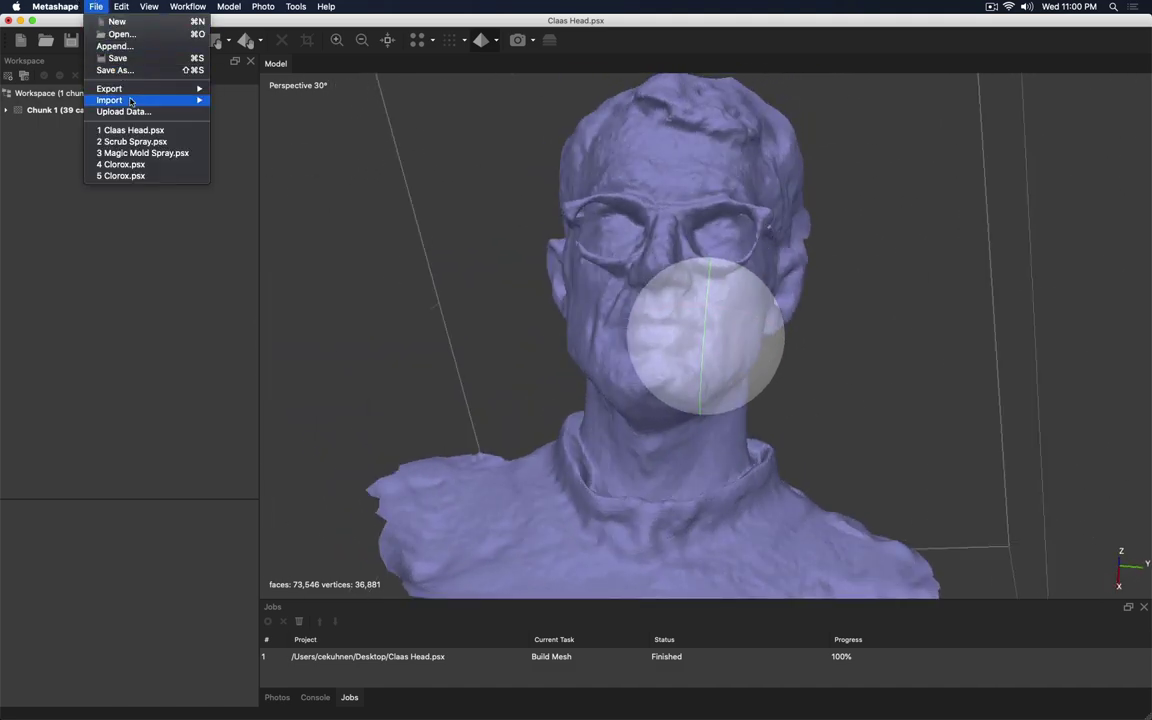
Step: Review the file formats available for exporting the head model, including STL, and leave without saving
{"action": "mouse_move", "coordinate": [180, 89]}
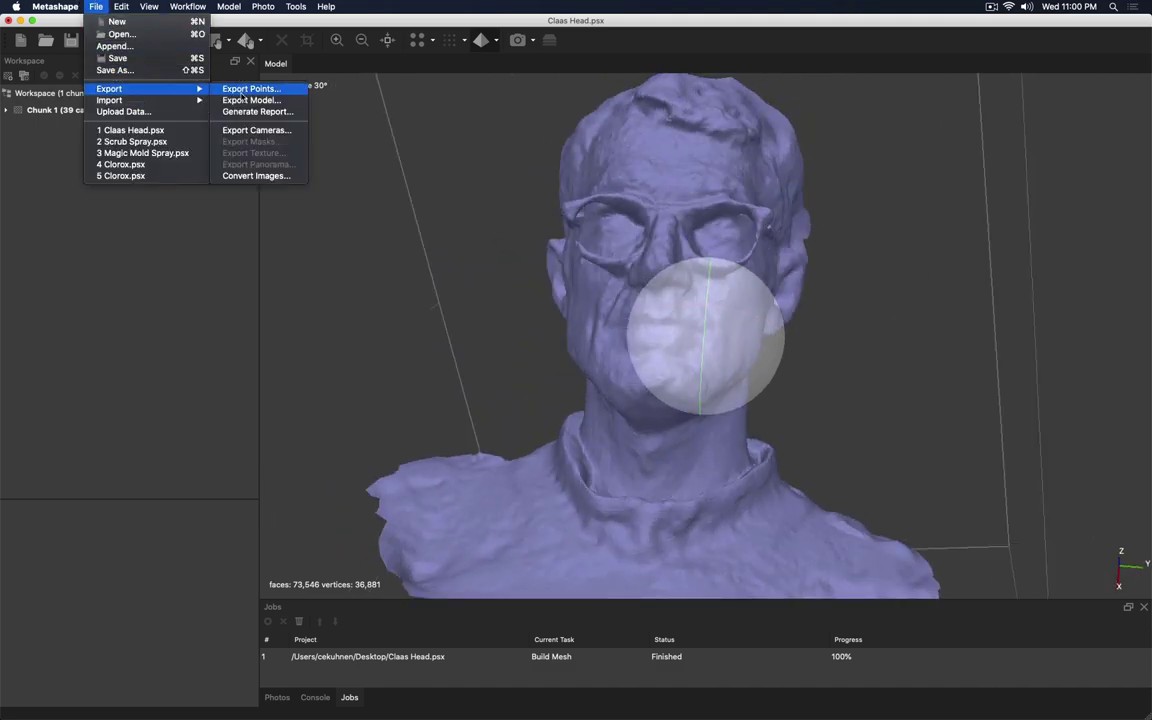
{"action": "left_click", "coordinate": [285, 104]}
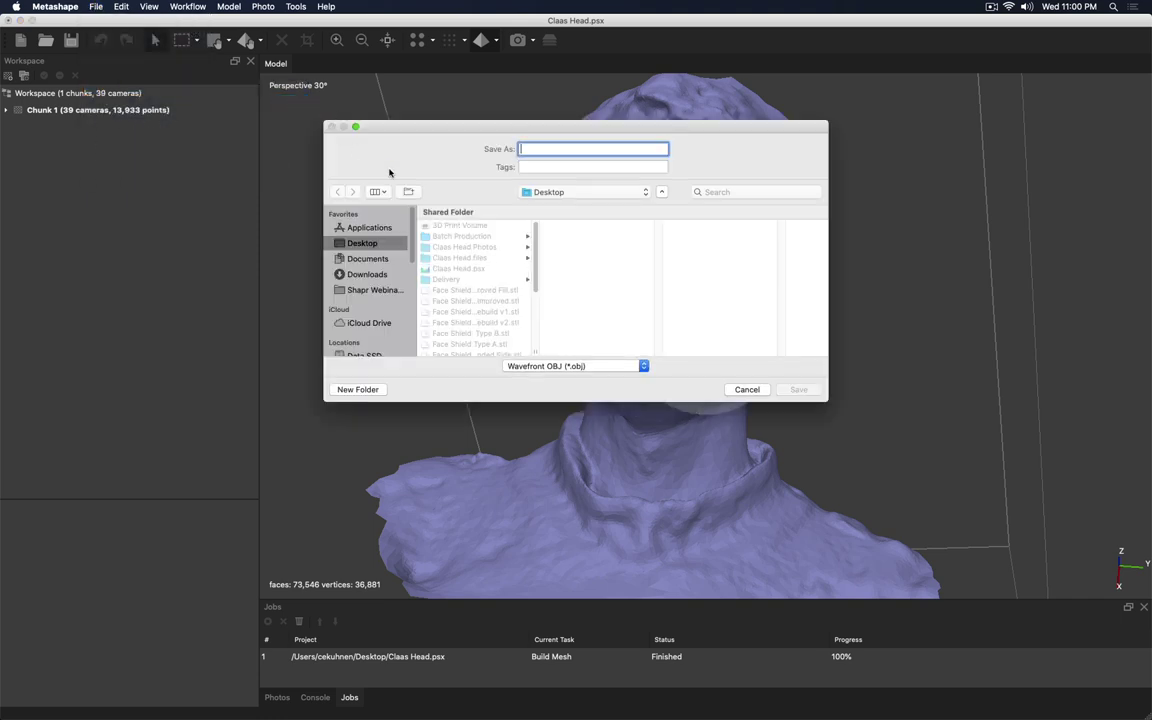
{"action": "left_click", "coordinate": [615, 368]}
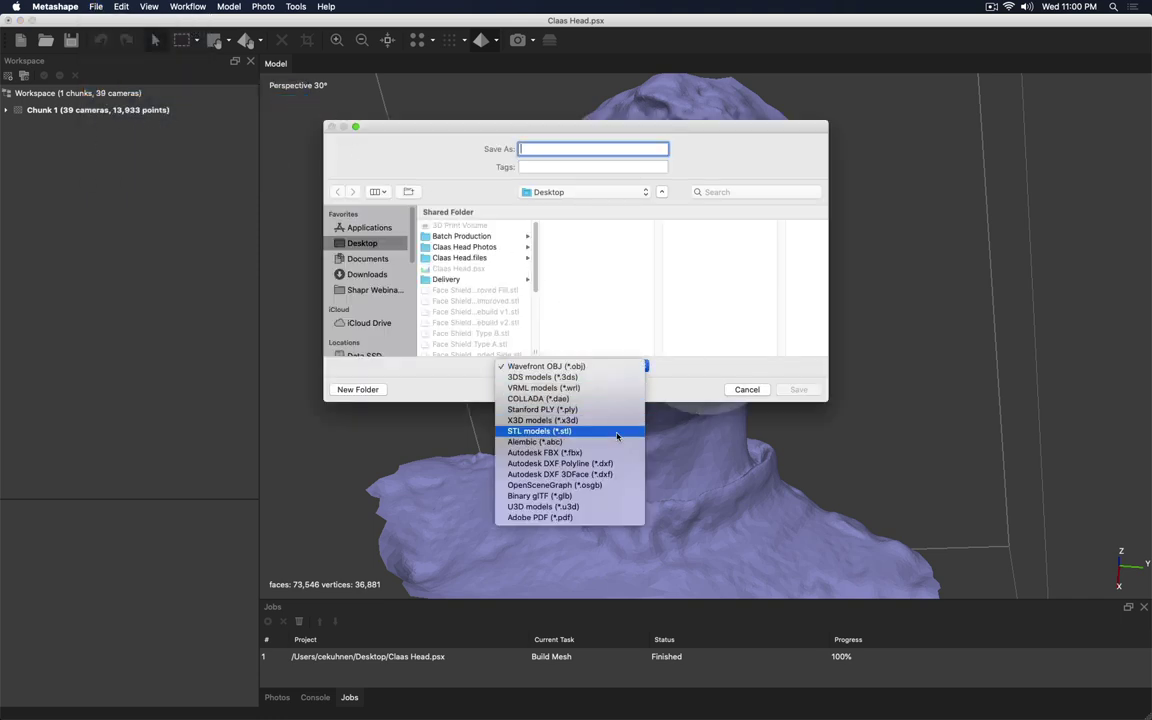
{"action": "left_click", "coordinate": [656, 350]}
{"action": "left_click", "coordinate": [747, 389]}
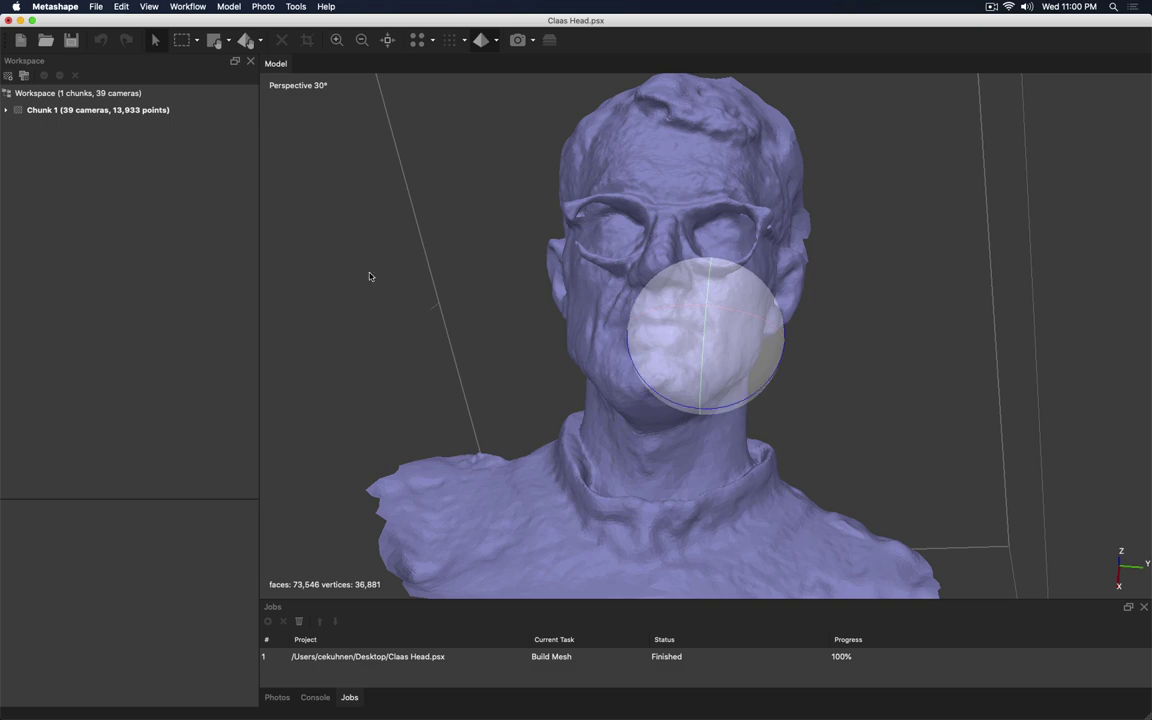
Step: Minimise the Metashape project window and close the Movie Recording window to clear the desktop
{"action": "left_click", "coordinate": [21, 20]}
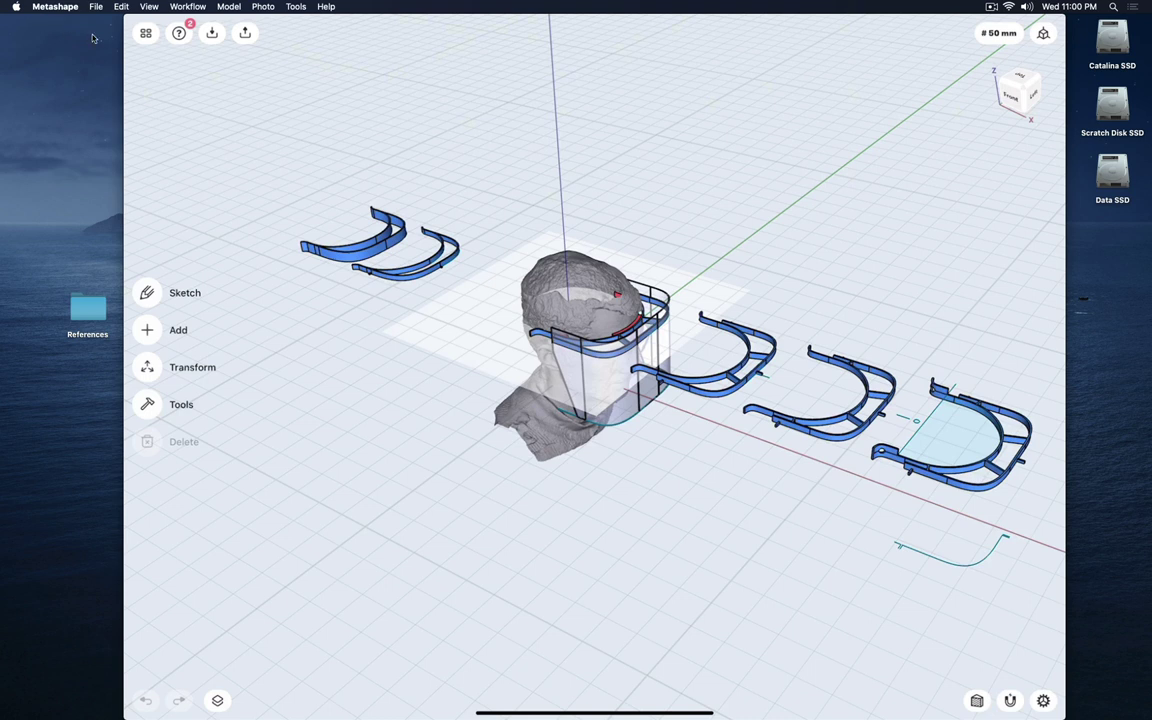
{"action": "left_click", "coordinate": [138, 24]}
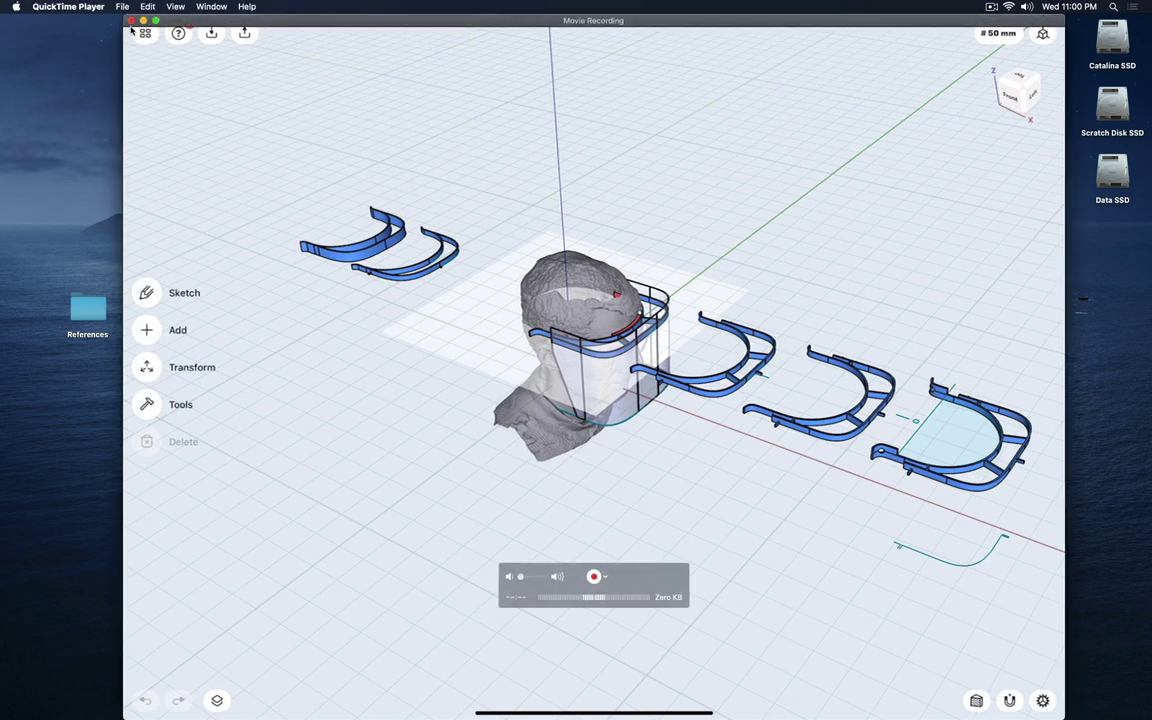
{"action": "left_click", "coordinate": [133, 20]}
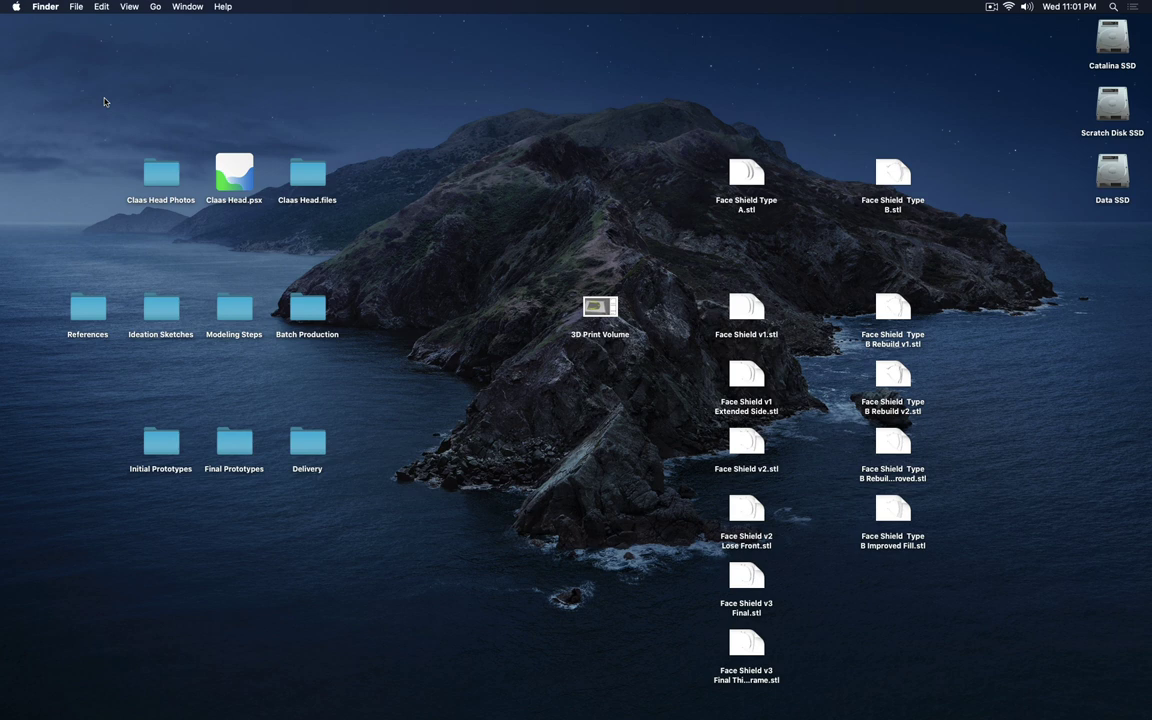
Step: Open the References folder, preview its face shield images one after another through sisu-medical-fs-1__09263.1586272606.jpg, and close the folder
{"action": "left_click", "coordinate": [94, 310]}
{"action": "double_click", "coordinate": [94, 310]}
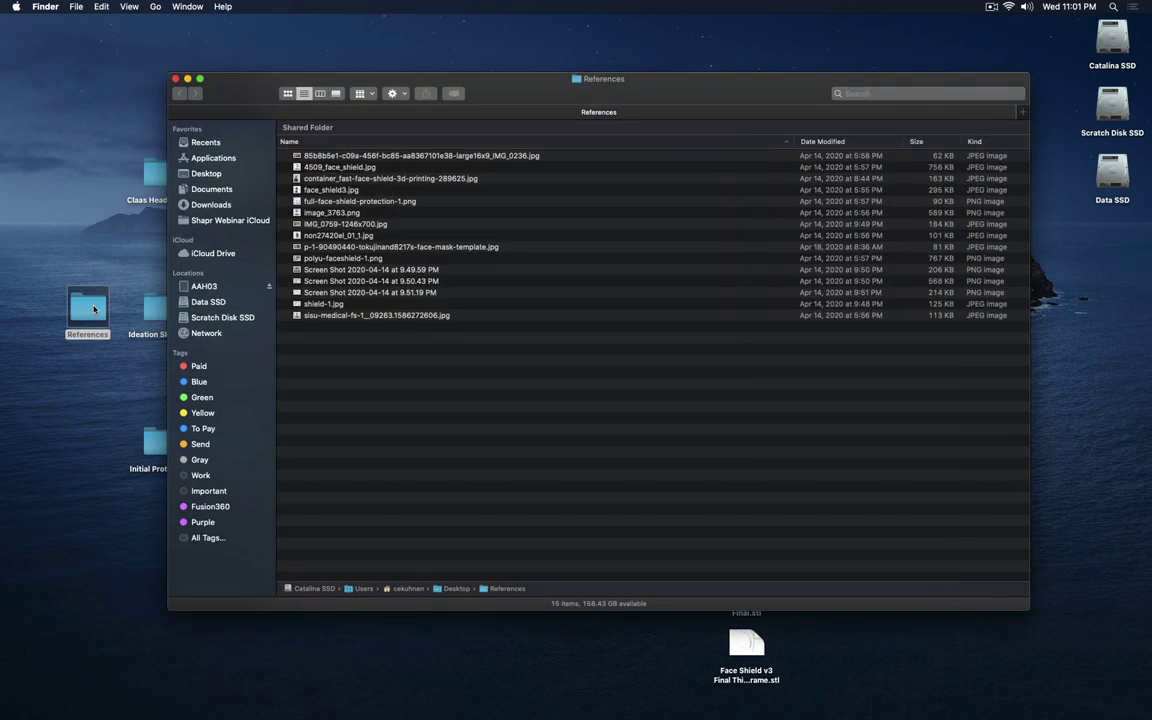
{"action": "key", "text": "Down"}
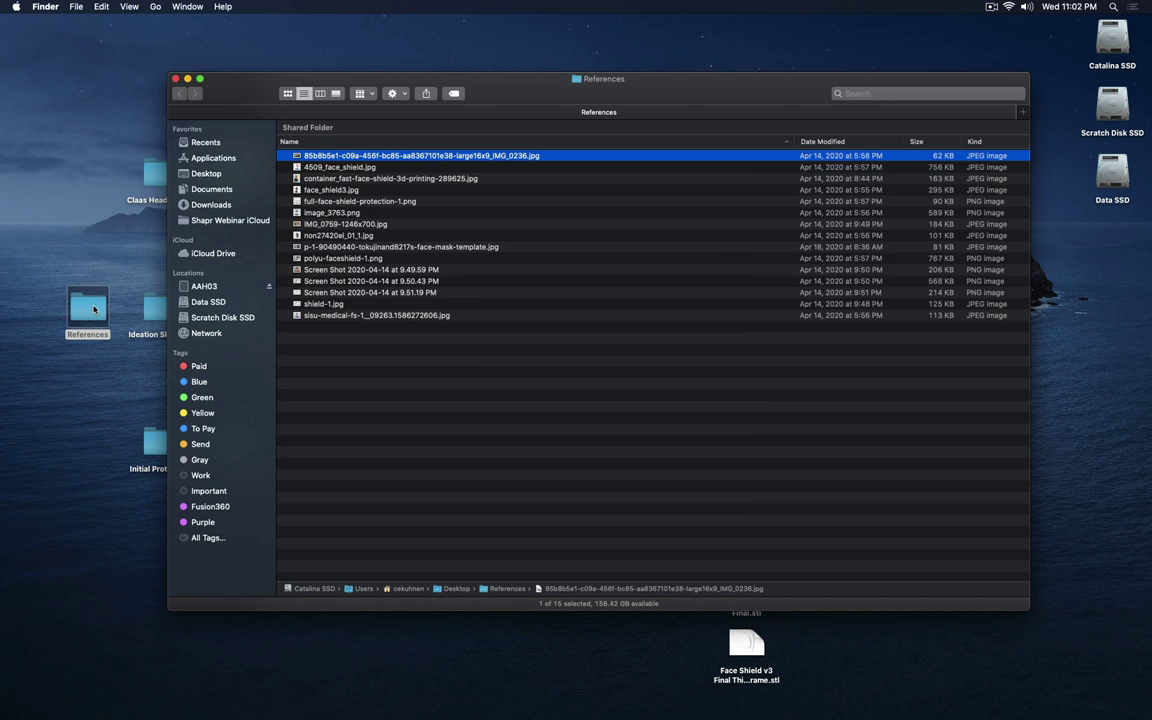
{"action": "key", "text": "space"}
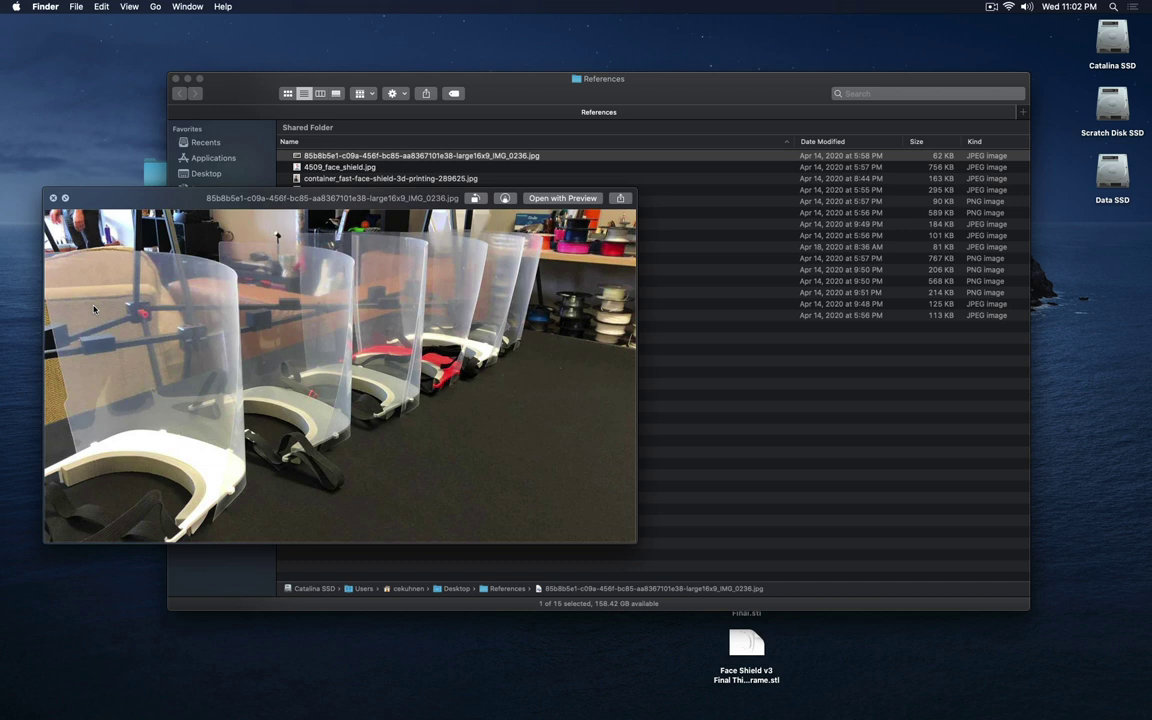
{"action": "key", "text": "Down"}
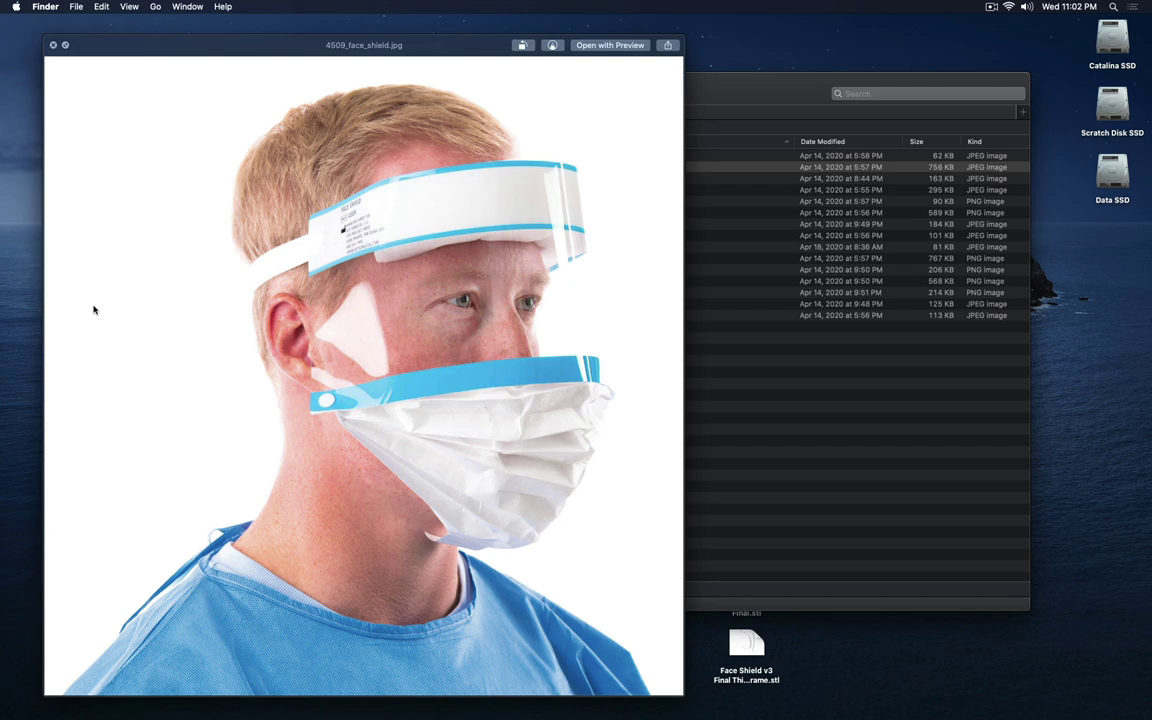
{"action": "key", "text": "Down"}
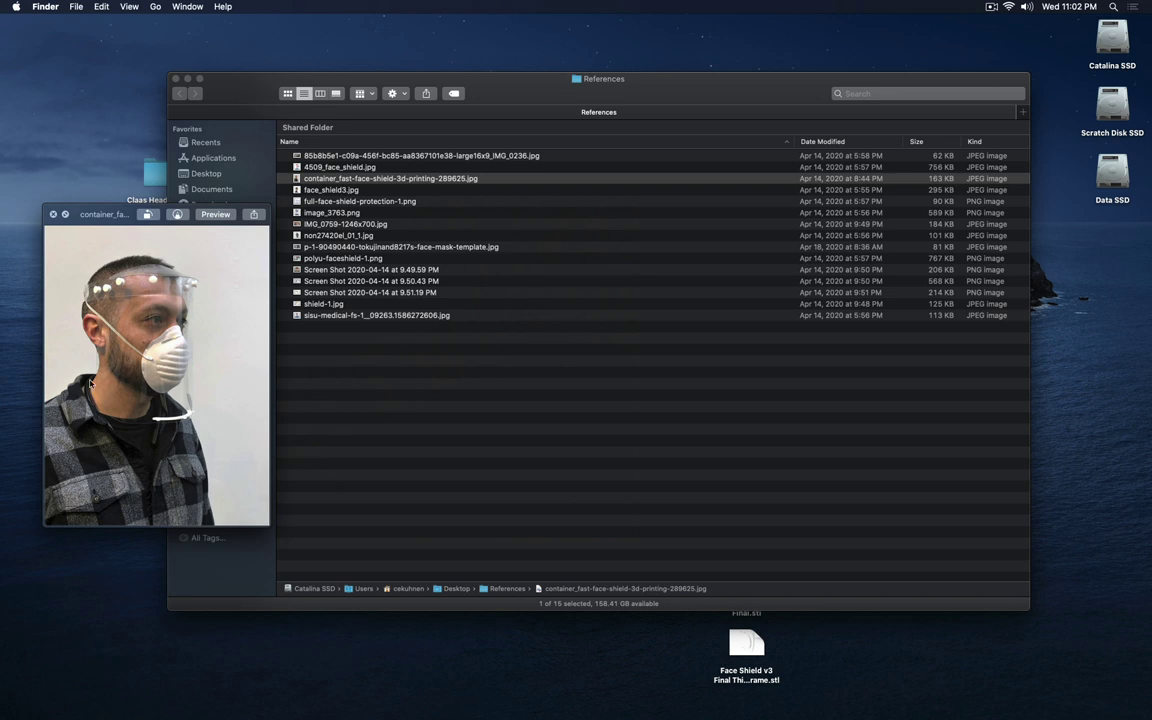
{"action": "key", "text": "Down"}
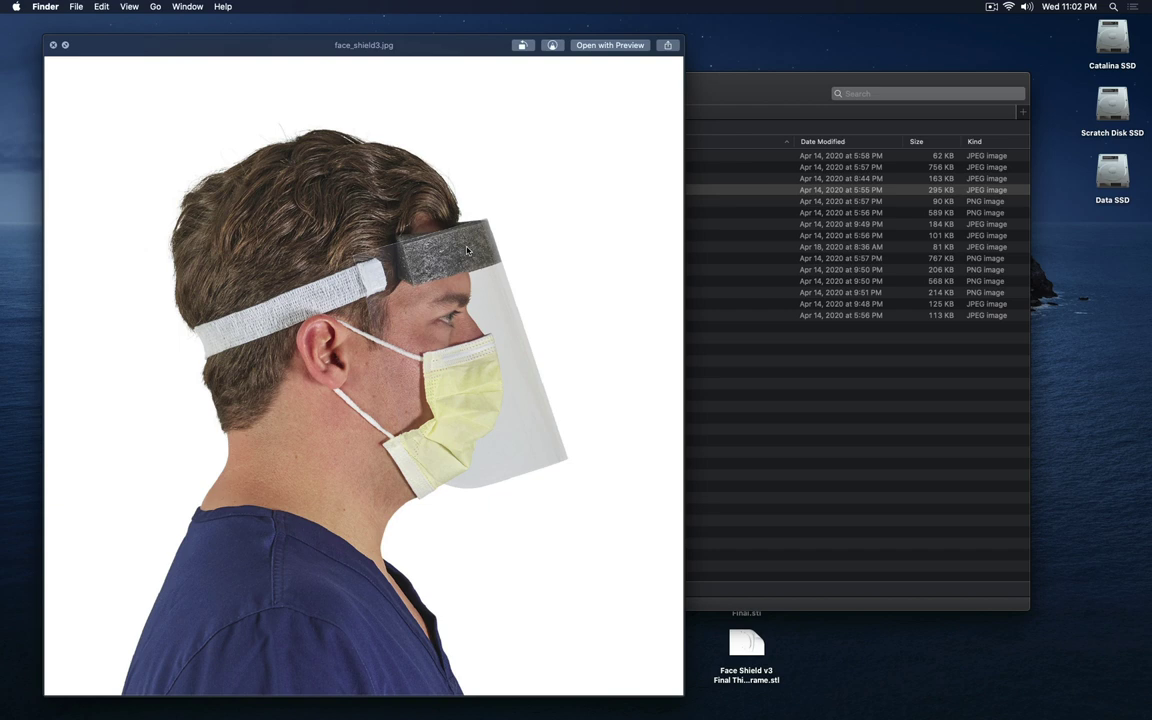
{"action": "key", "text": "Down"}
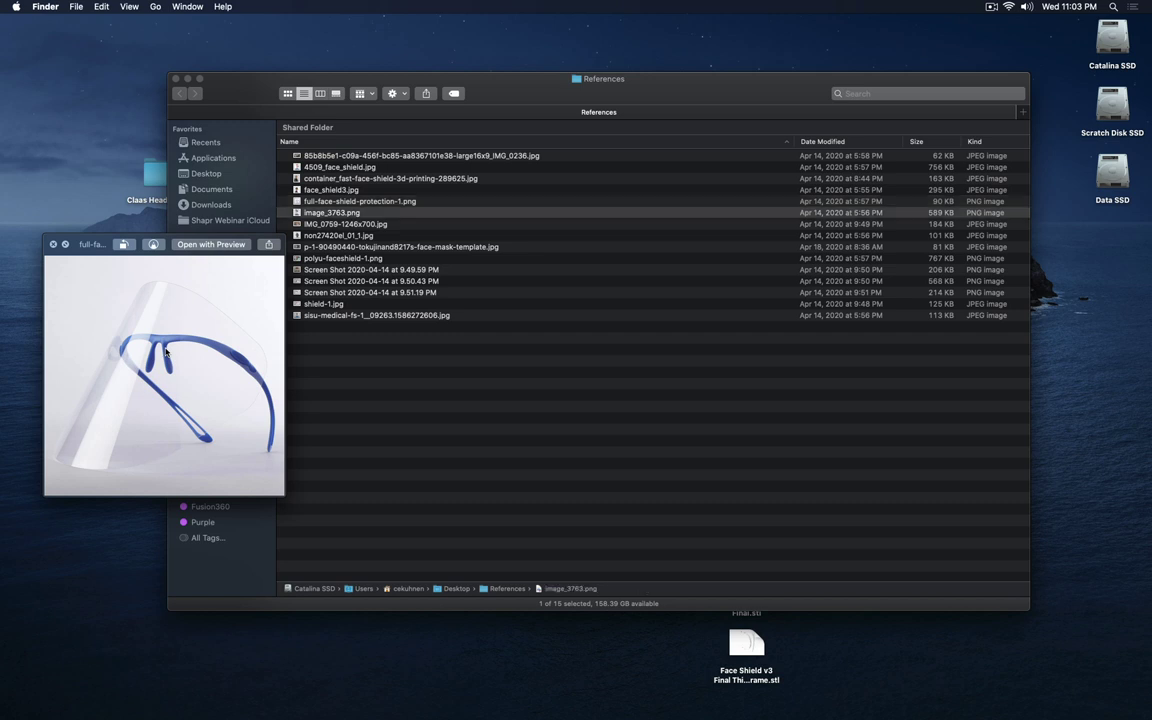
{"action": "key", "text": "Down"}
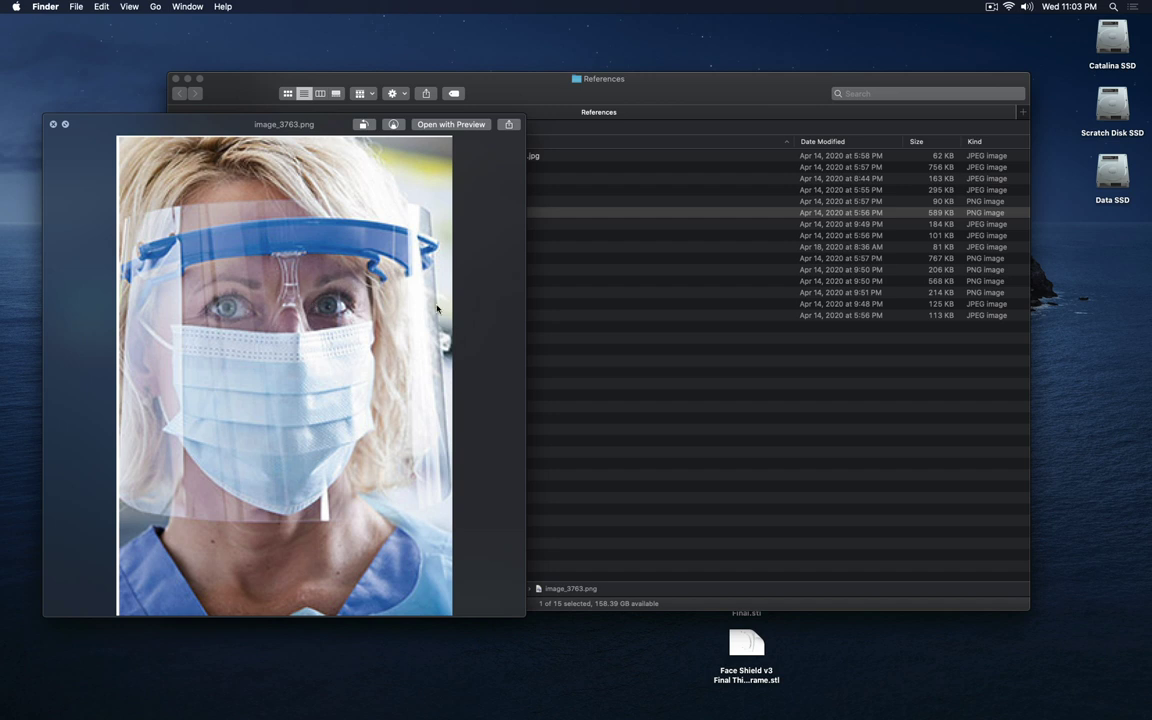
{"action": "key", "text": "Down"}
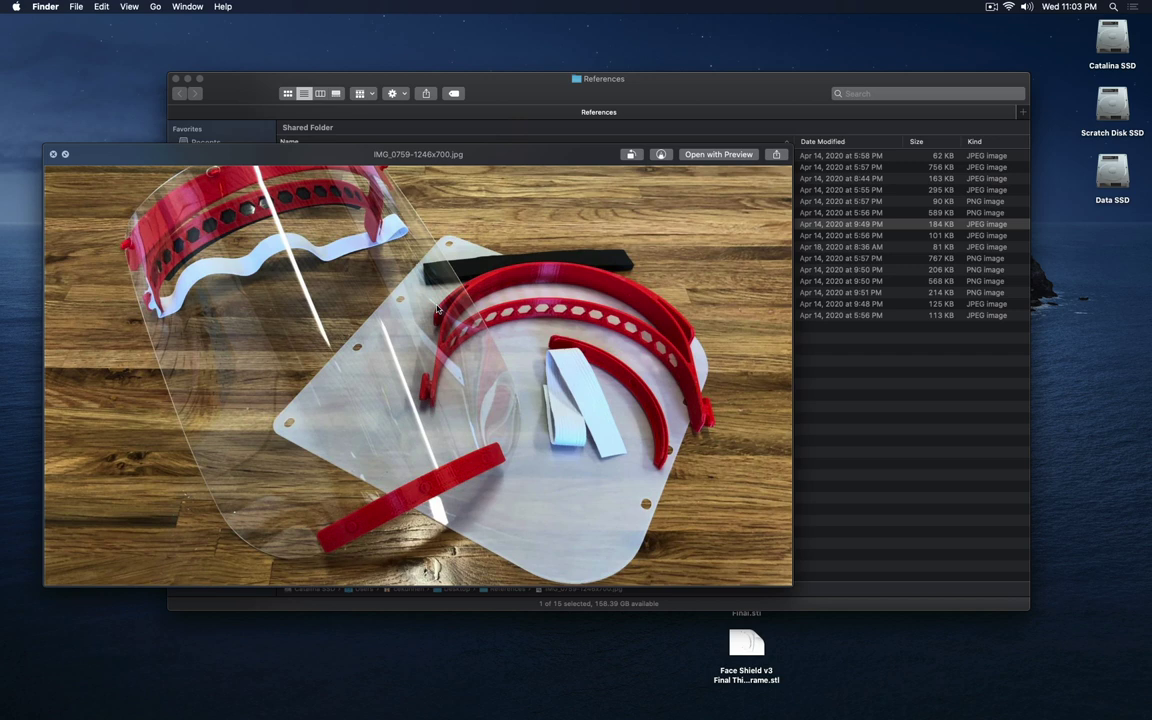
{"action": "key", "text": "Down"}
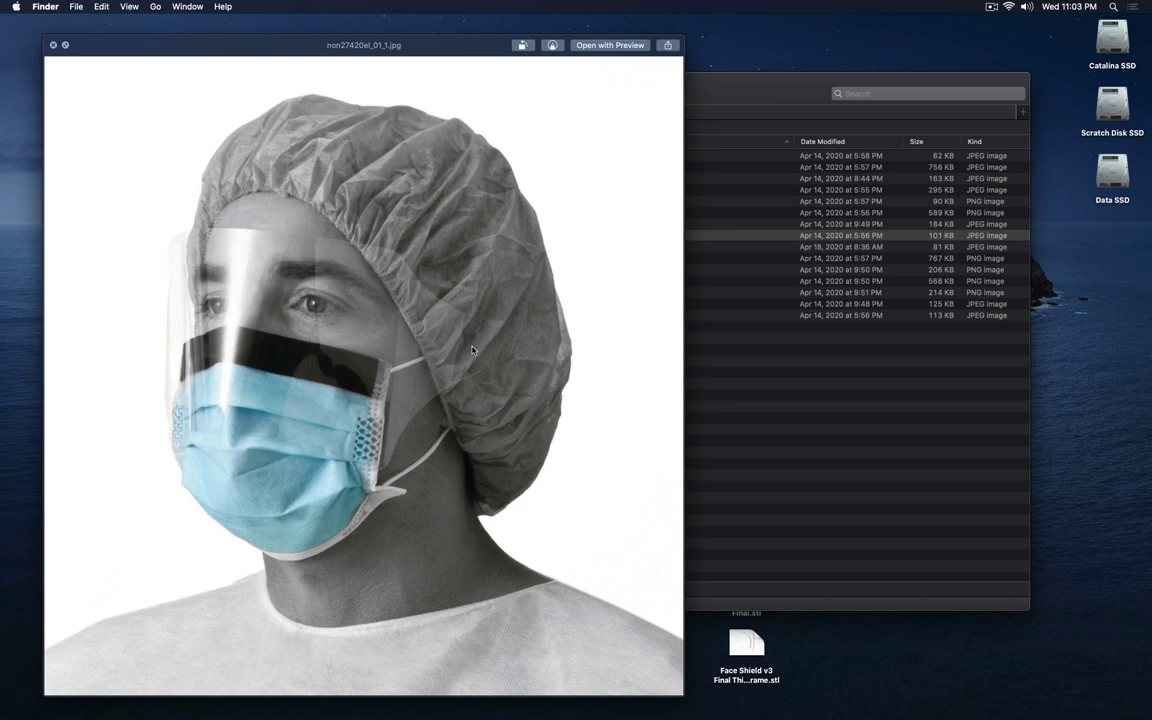
{"action": "key", "text": "Down"}
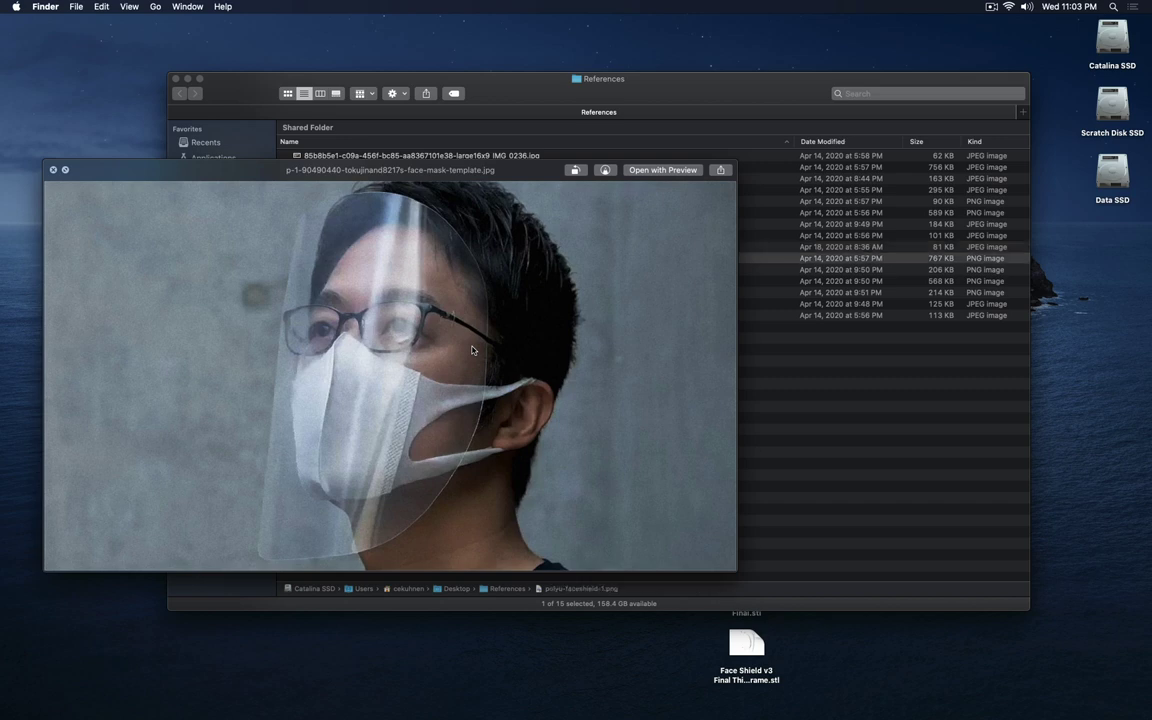
{"action": "key", "text": "Down"}
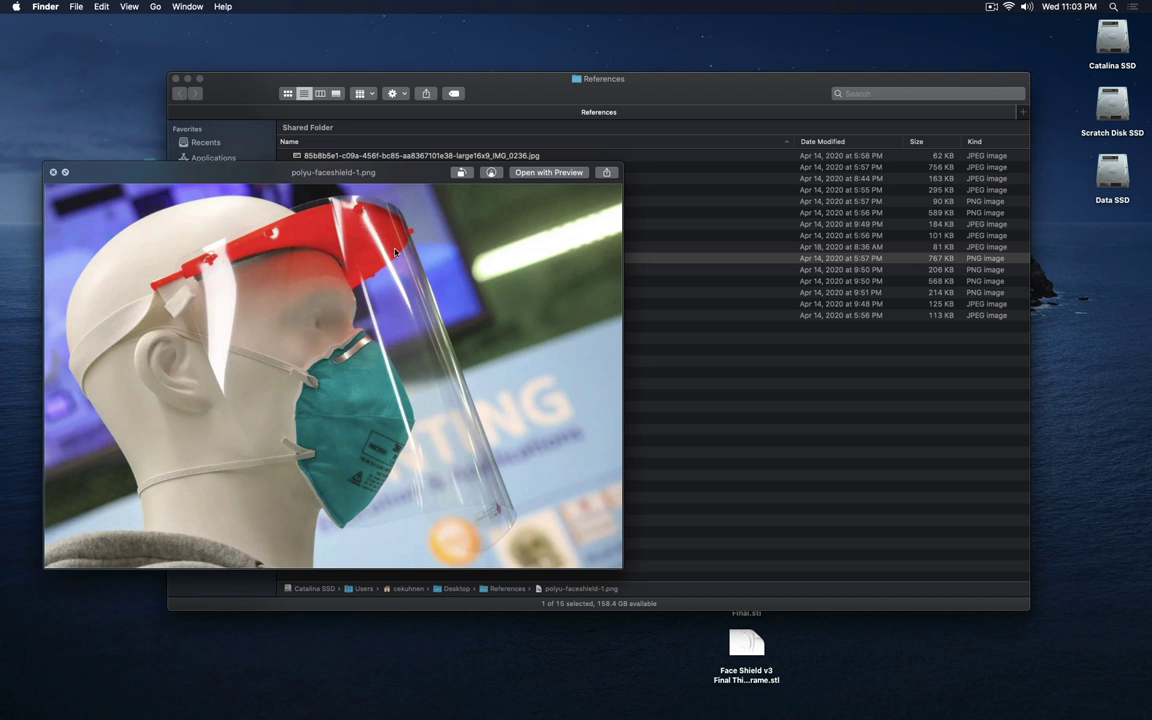
{"action": "key", "text": "Down"}
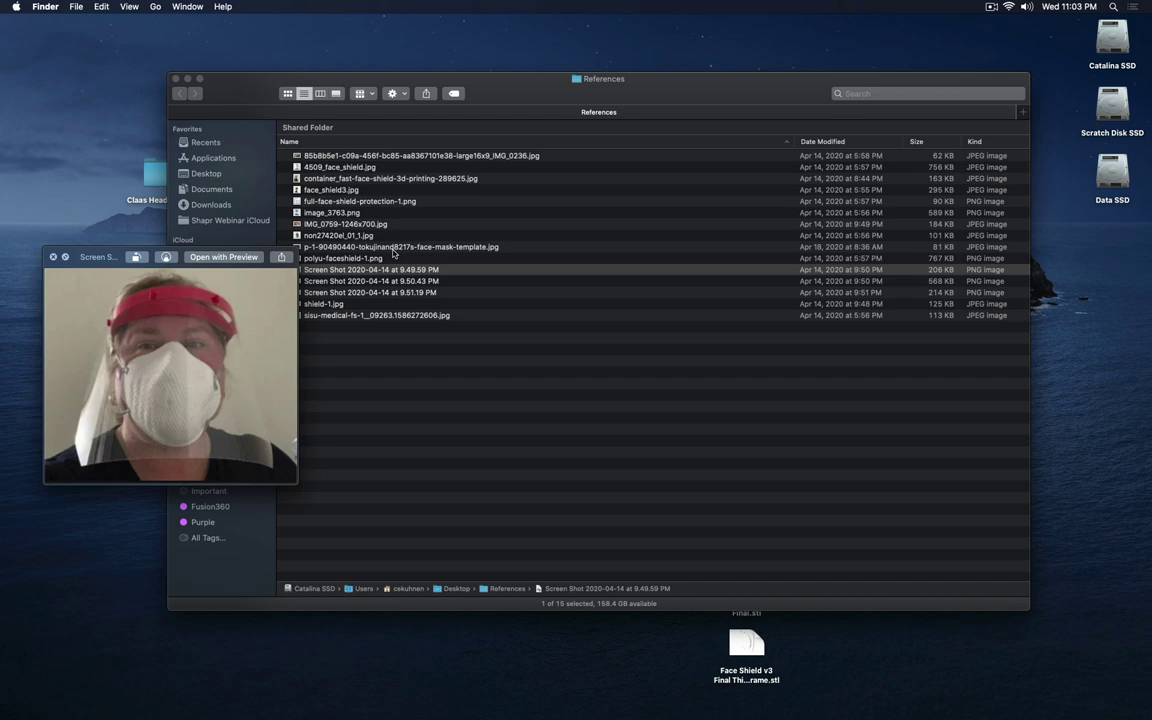
{"action": "key", "text": "Down"}
{"action": "key", "text": "Down"}
{"action": "key", "text": "Down"}
{"action": "key", "text": "Down"}
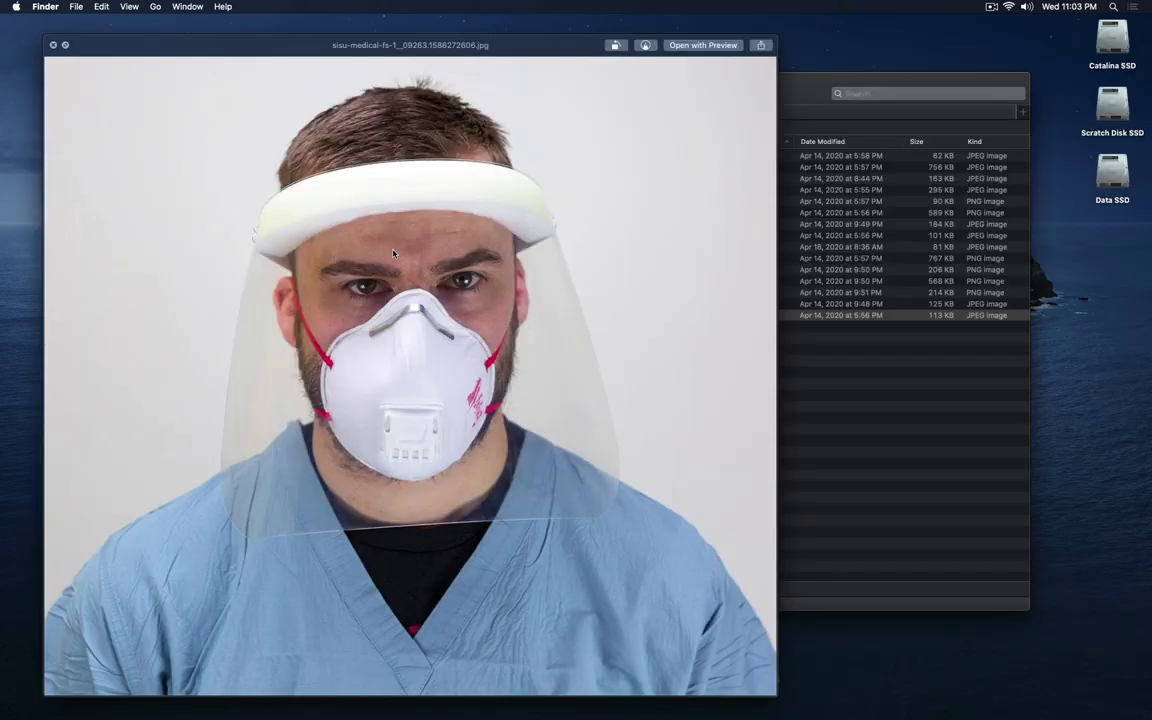
{"action": "key", "text": "space"}
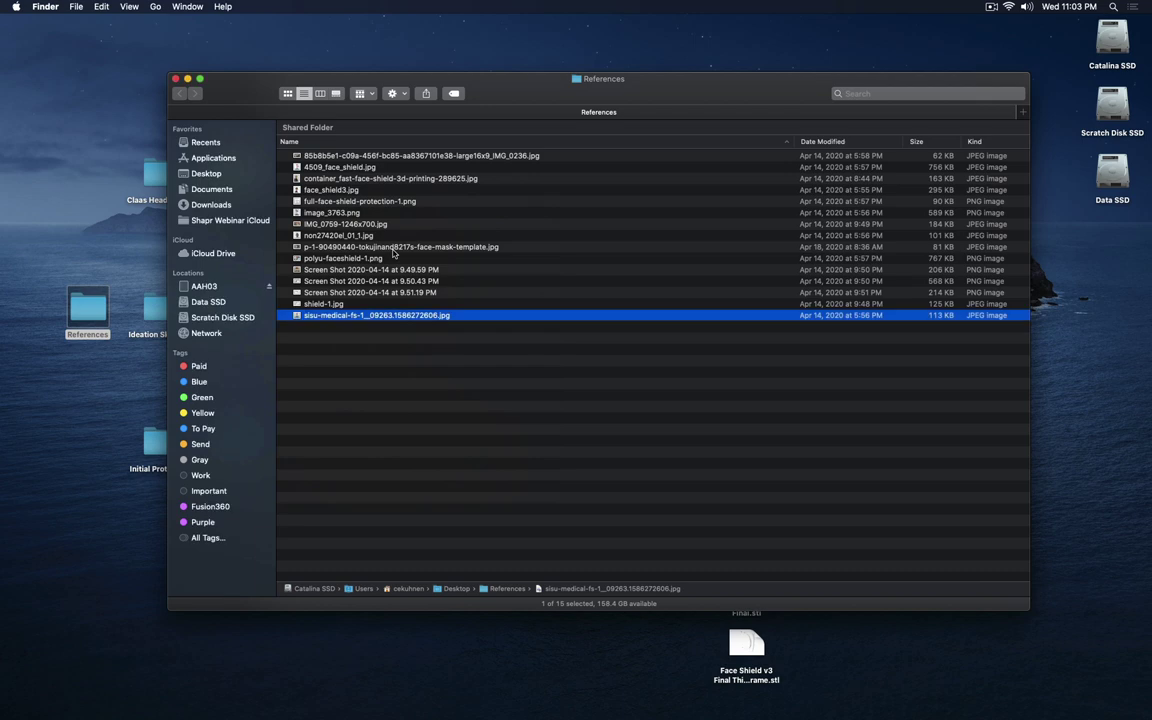
{"action": "left_click", "coordinate": [176, 79]}
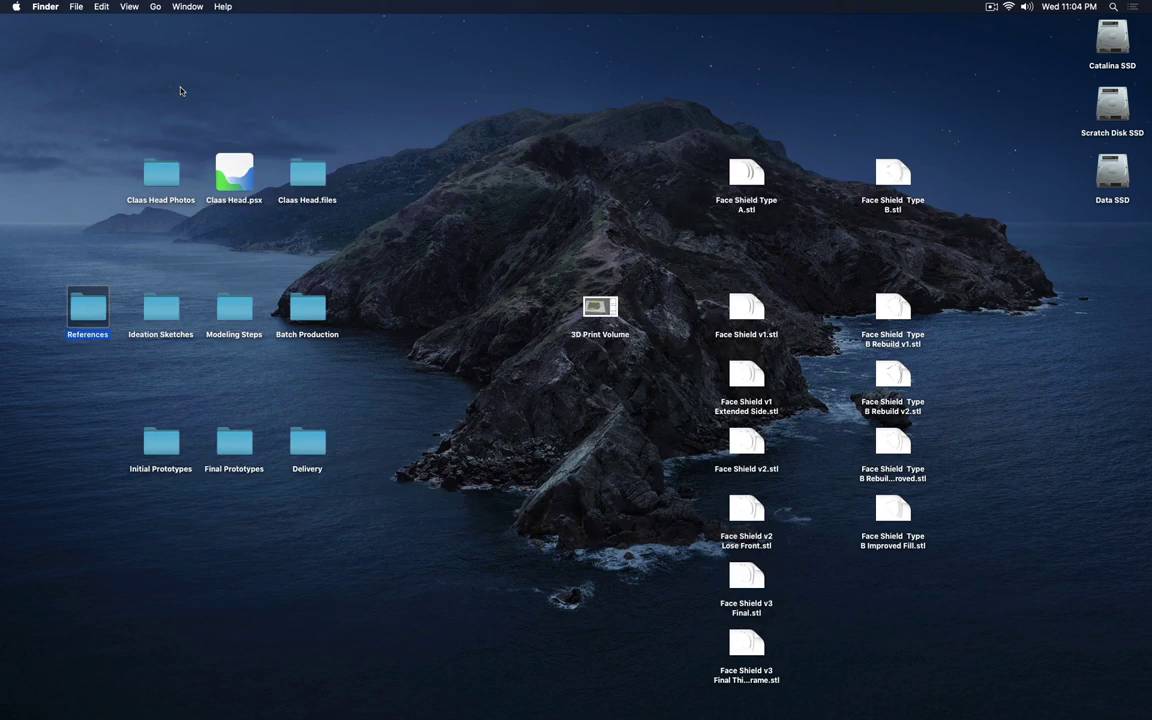
Step: Open the Ideation Sketches folder and preview the first sketch, Untitled, the head drawing Untitled 11, and Untitled once more
{"action": "double_click", "coordinate": [160, 310]}
{"action": "key", "text": "Down"}
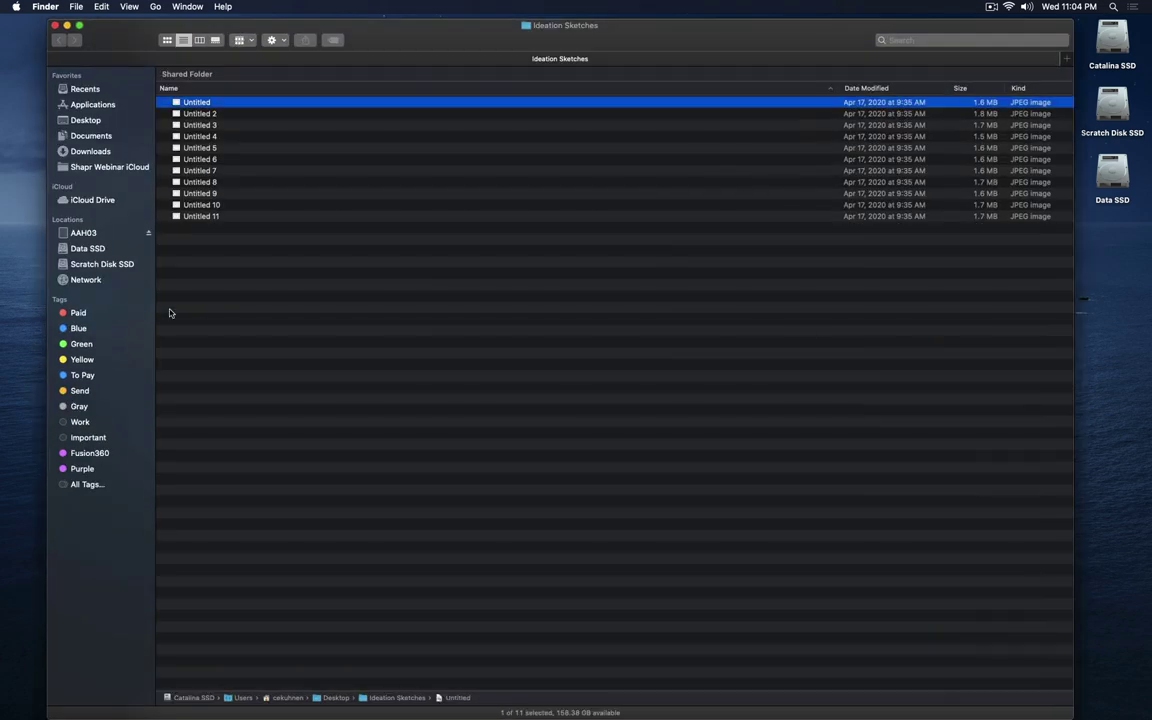
{"action": "key", "text": "space"}
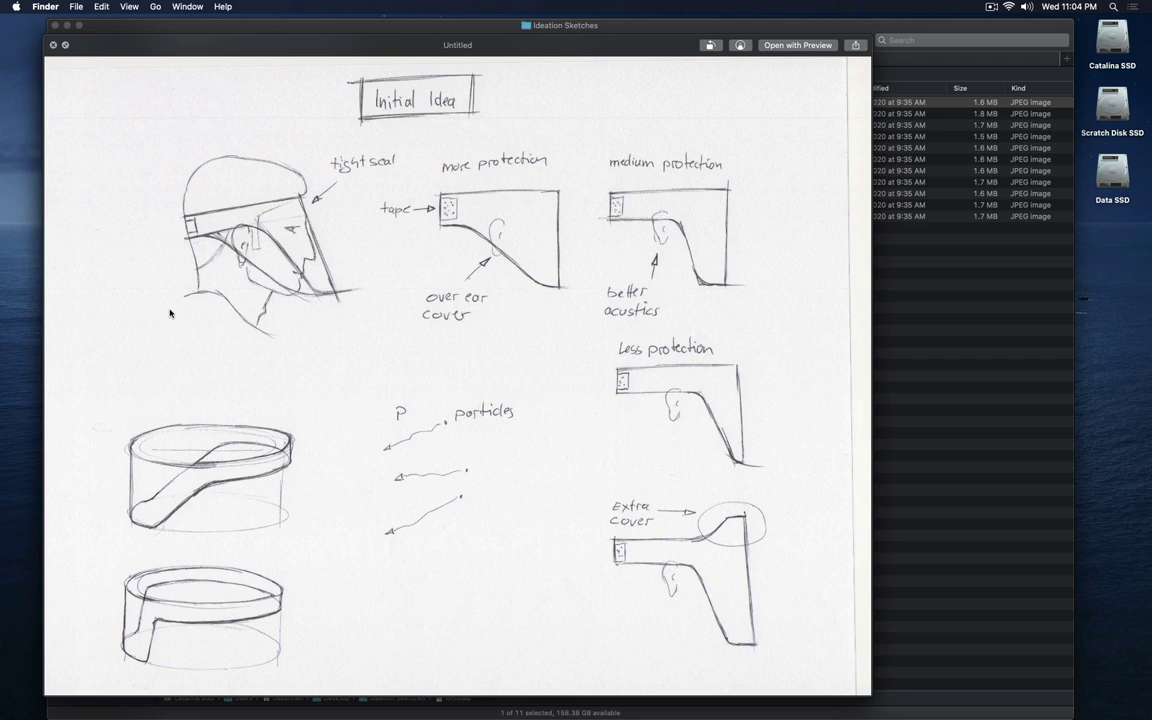
{"action": "key", "text": "space"}
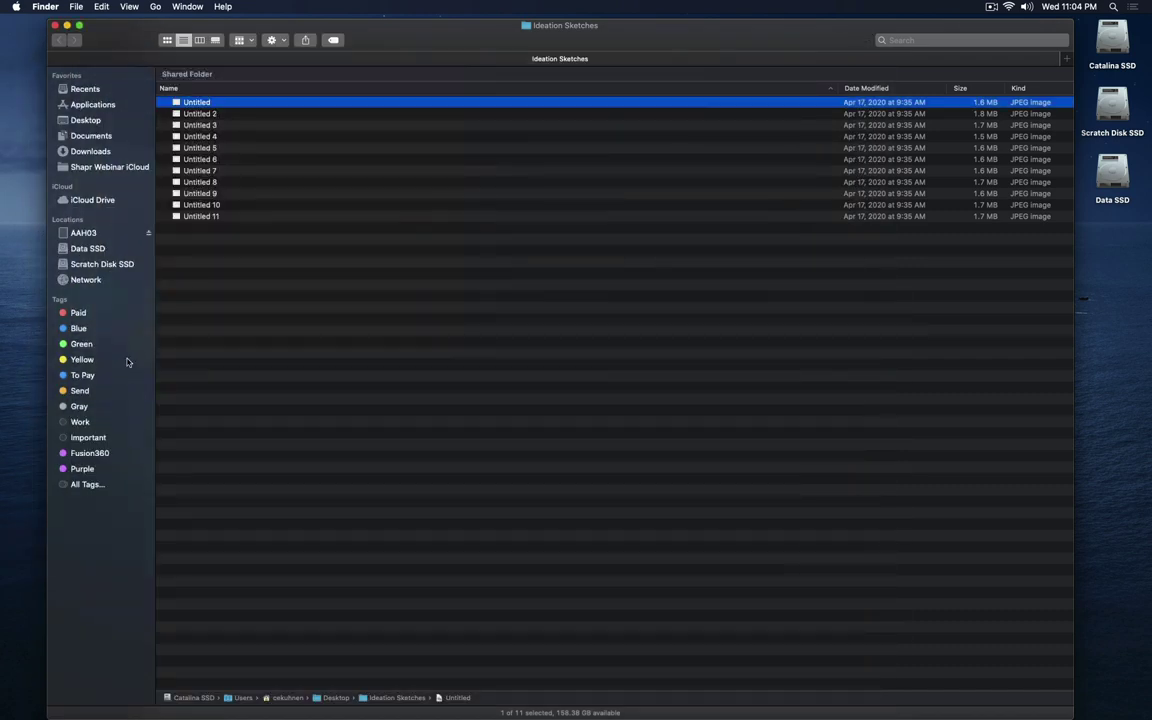
{"action": "left_click", "coordinate": [207, 219]}
{"action": "key", "text": "space"}
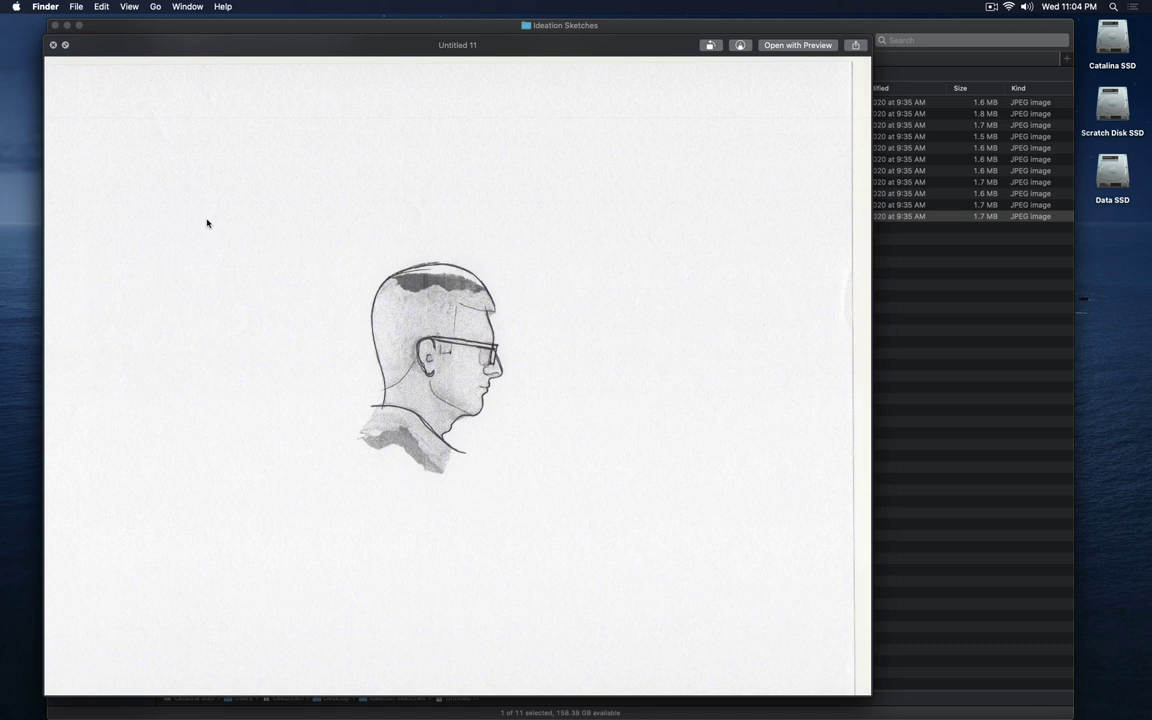
{"action": "key", "text": "space"}
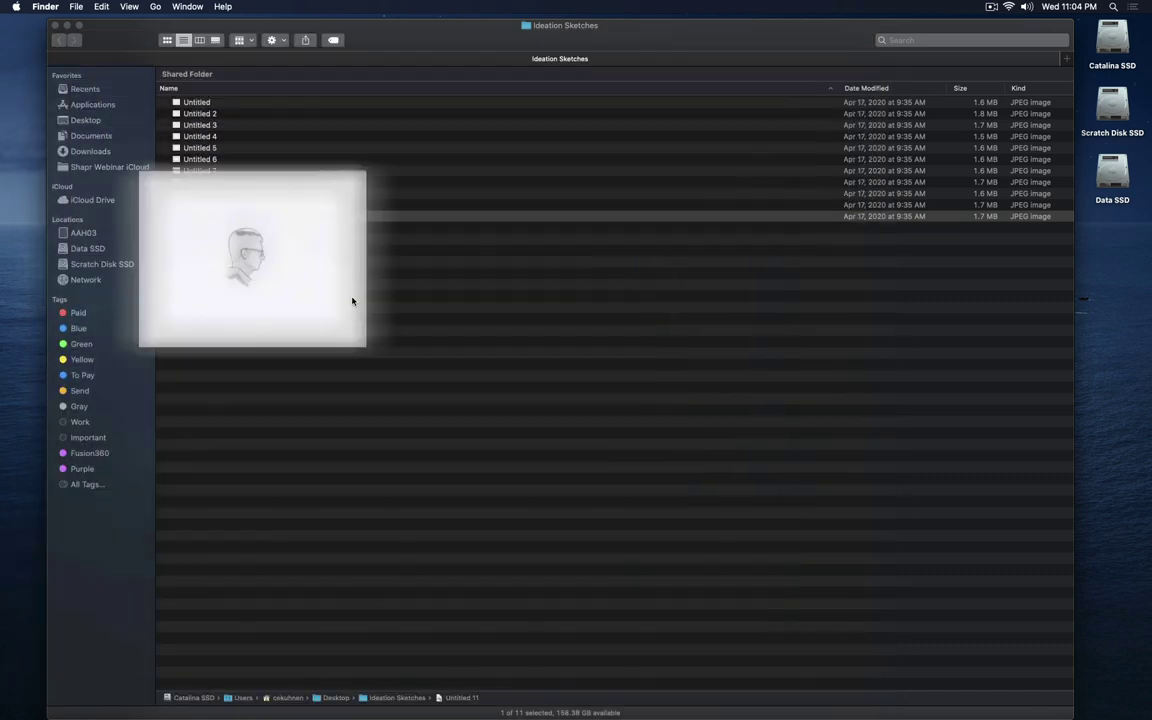
{"action": "left_click", "coordinate": [186, 104]}
{"action": "key", "text": "space"}
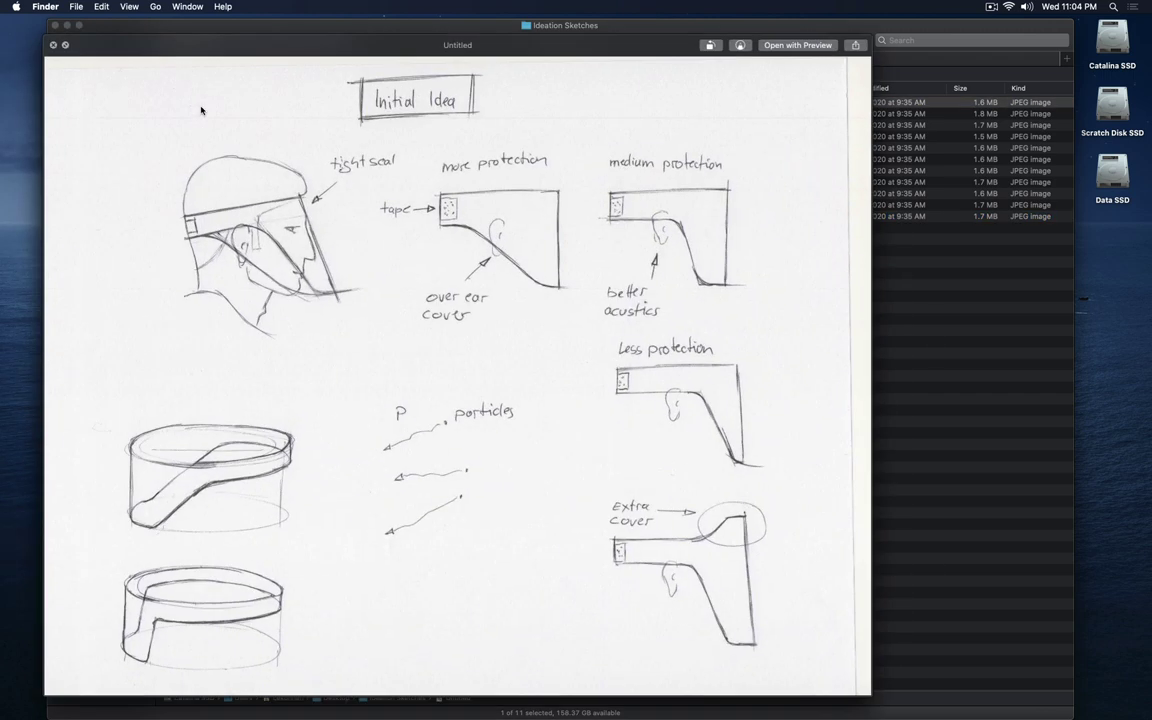